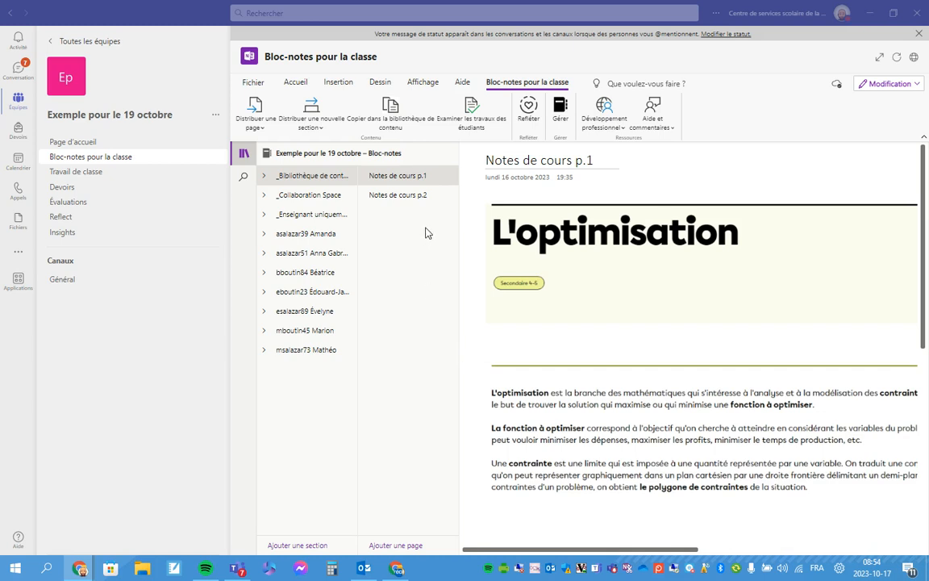
Expand the _Bibliothèque de contenu section group and delete its Test section.
click(265, 179)
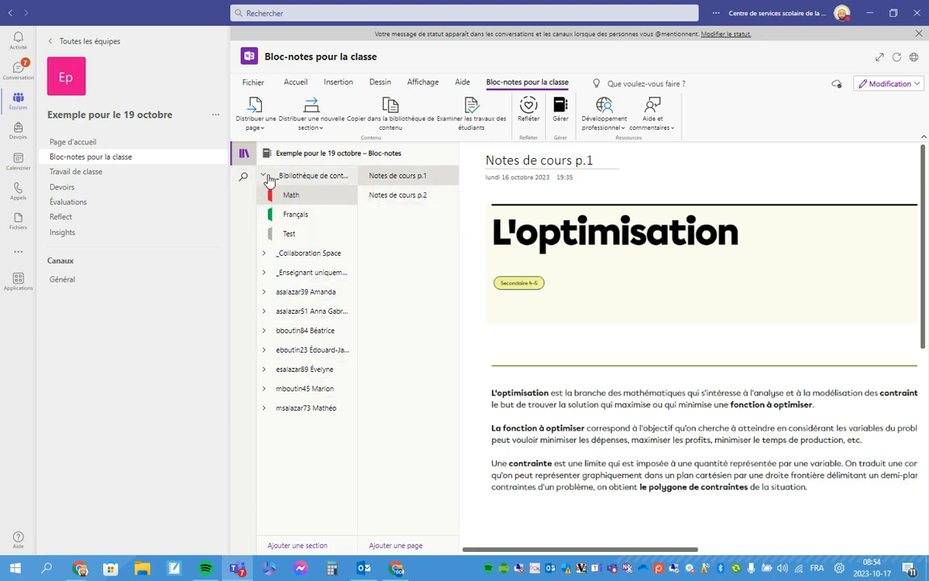
right_click(289, 235)
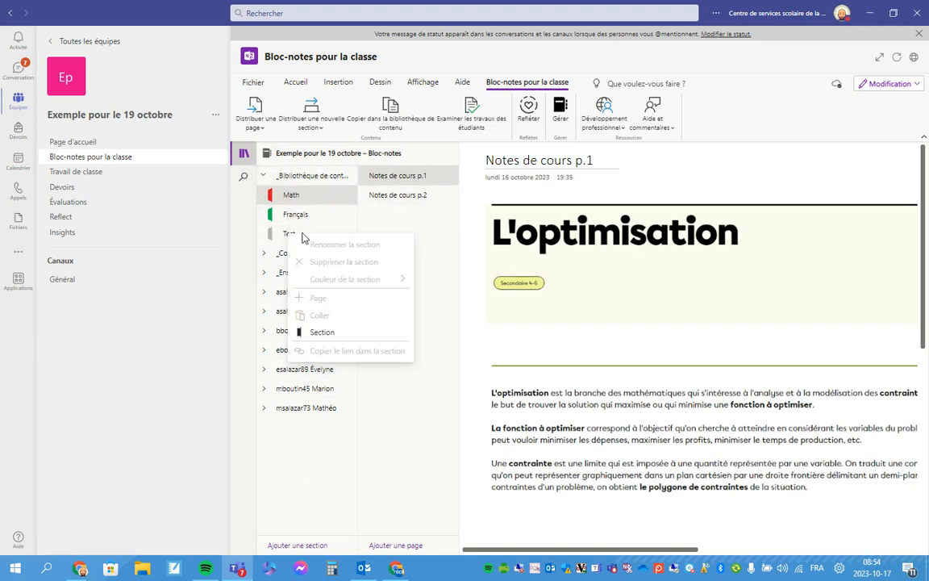
click(285, 237)
right_click(287, 231)
click(284, 235)
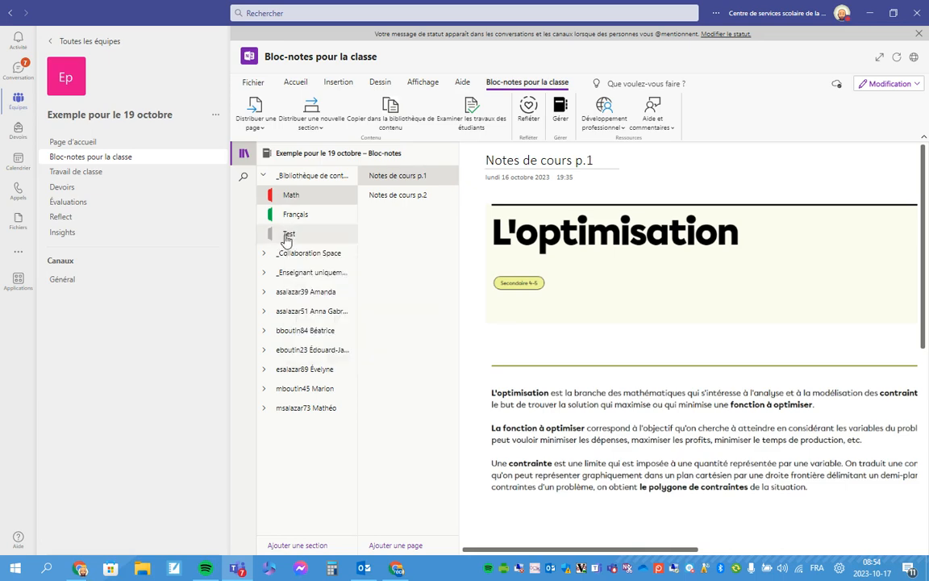
click(286, 236)
right_click(298, 238)
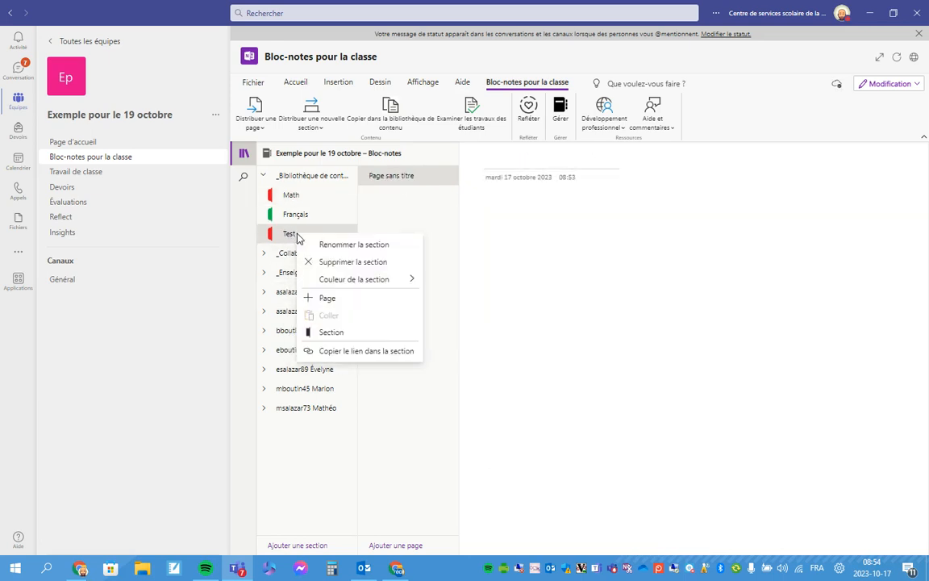
click(337, 263)
click(626, 339)
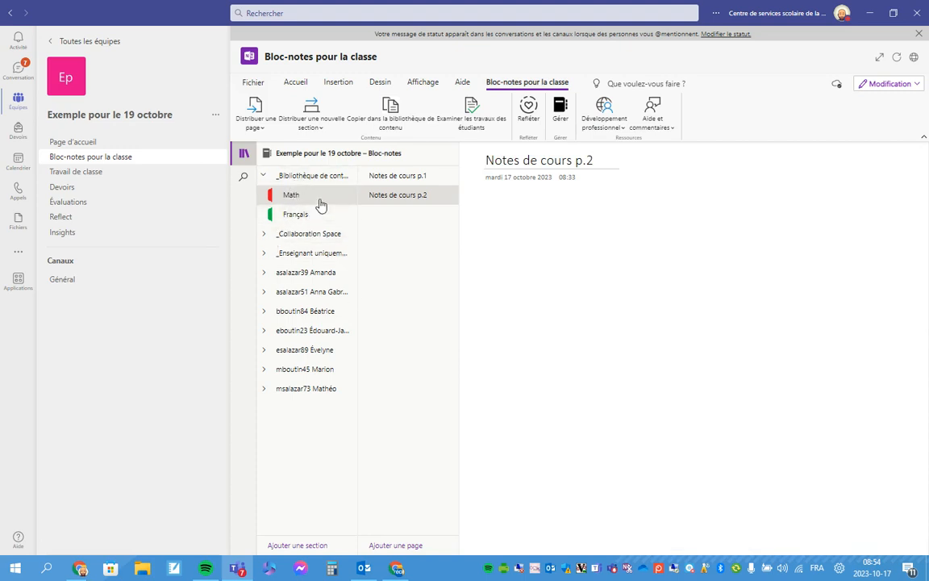
Review the course-note pages of the Math section and the text pages of the Français section.
click(390, 179)
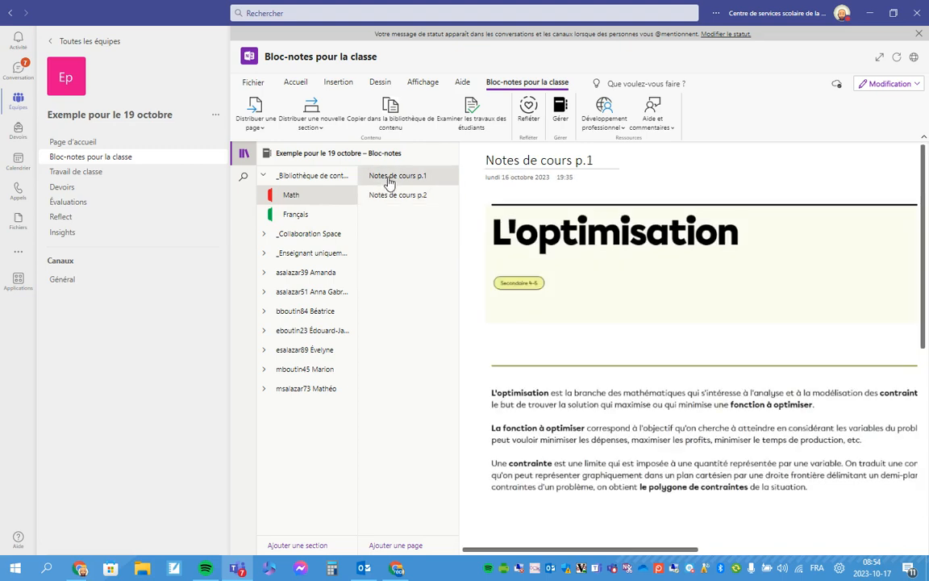
click(387, 195)
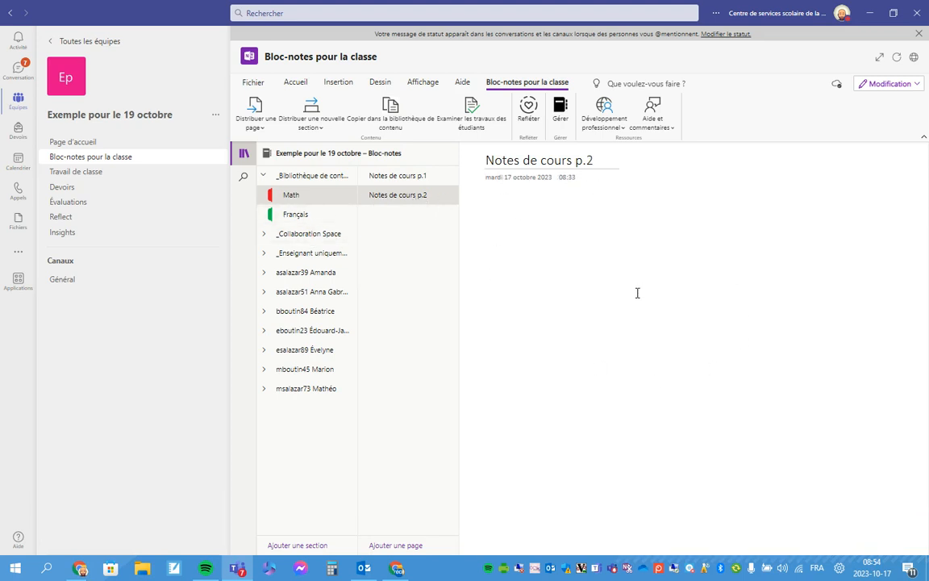
click(297, 216)
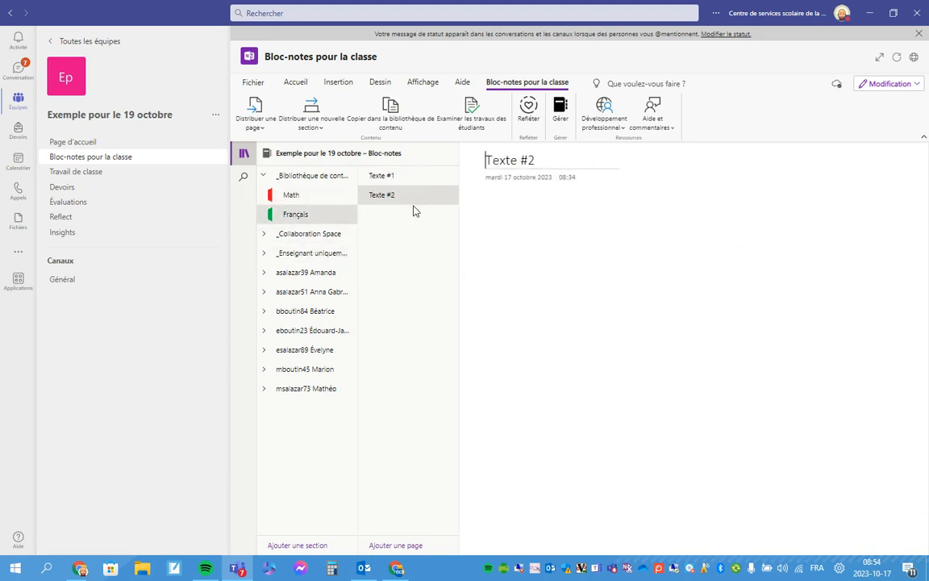
click(408, 177)
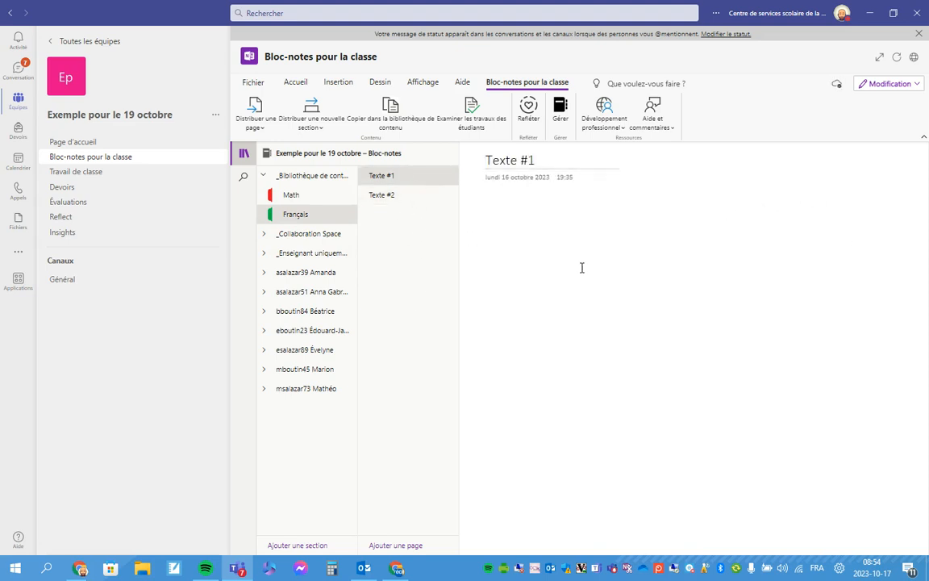
click(388, 196)
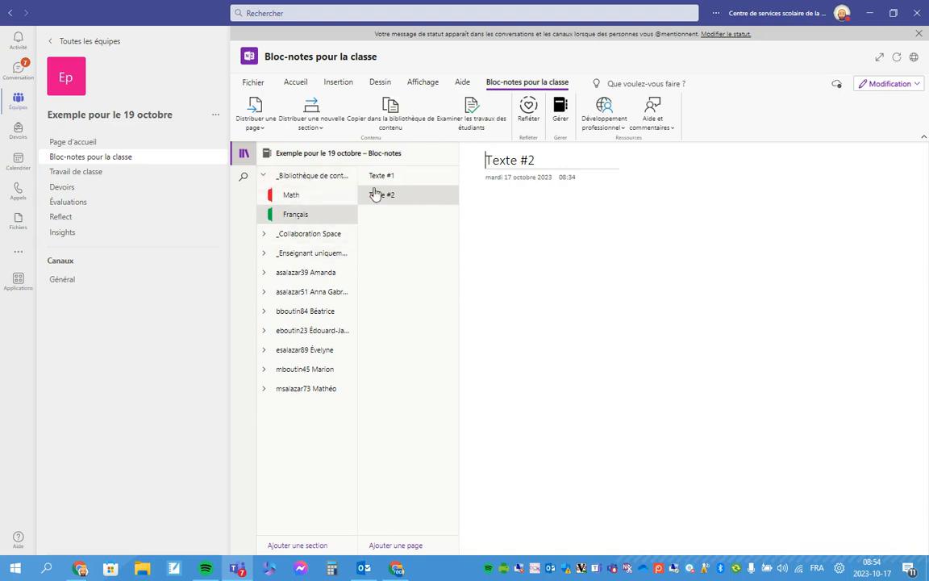
click(300, 197)
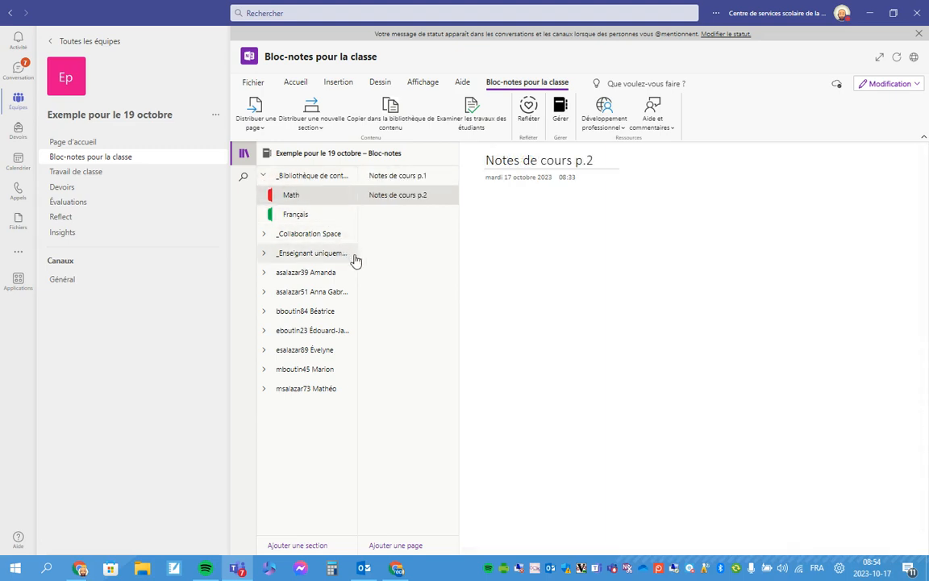
click(300, 216)
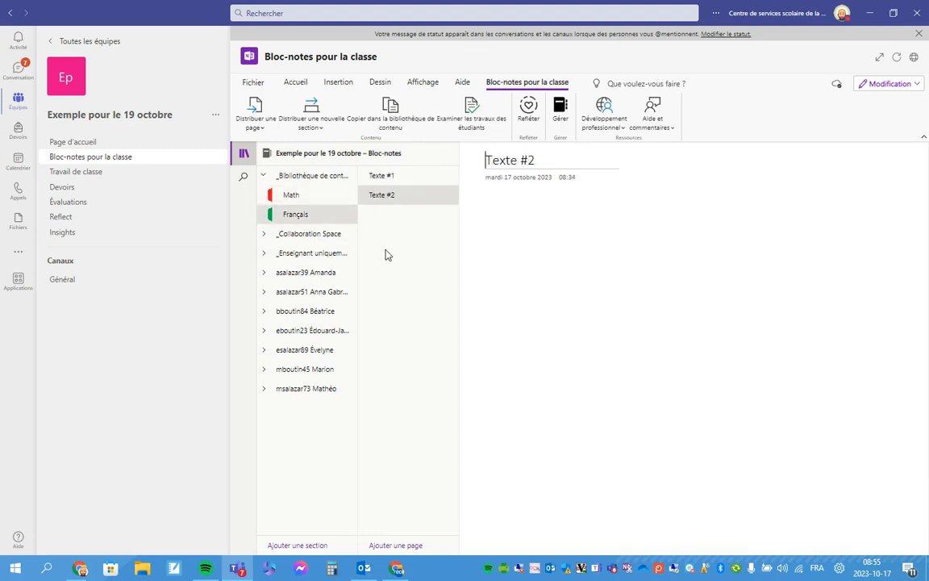
Delete the body content of the Toute la classe page in the _Collaboration Space section.
click(263, 235)
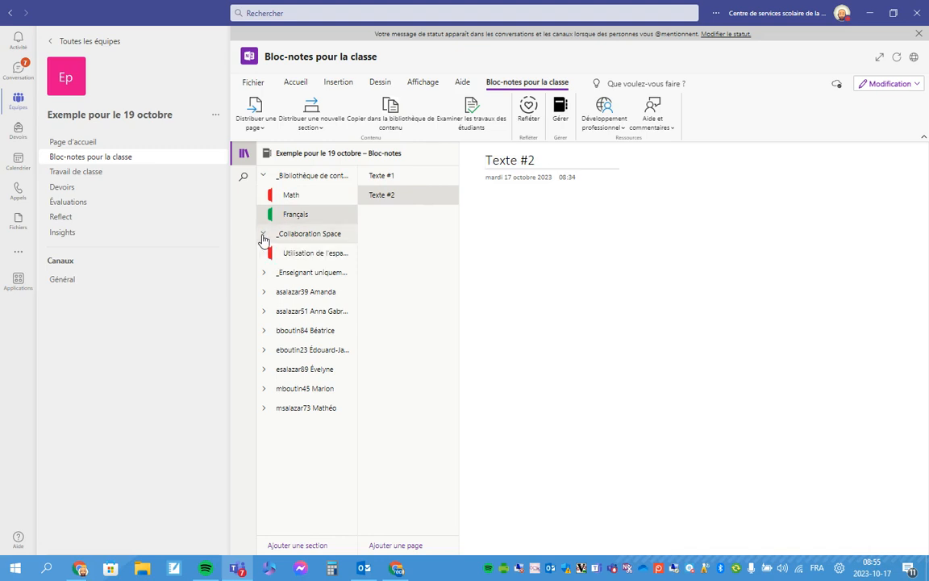
click(322, 257)
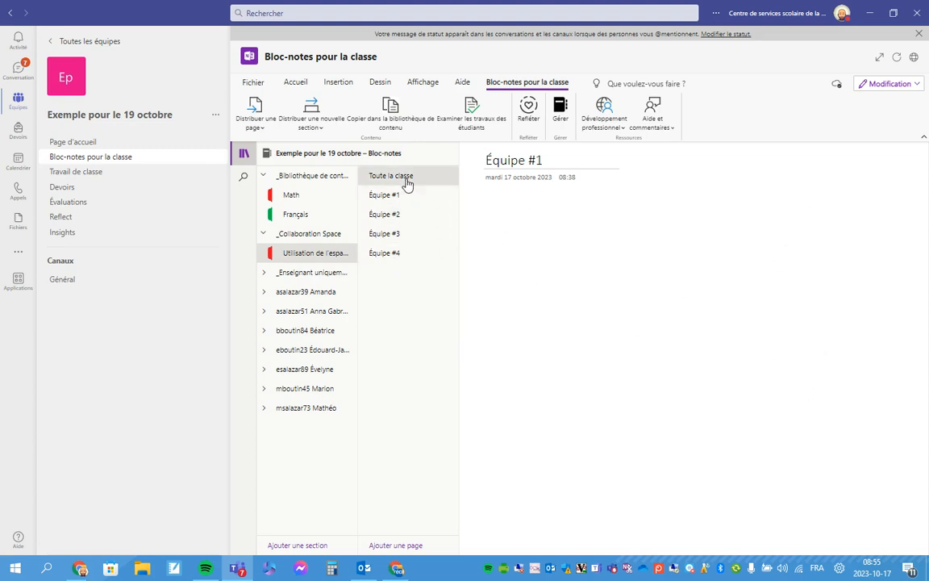
click(403, 177)
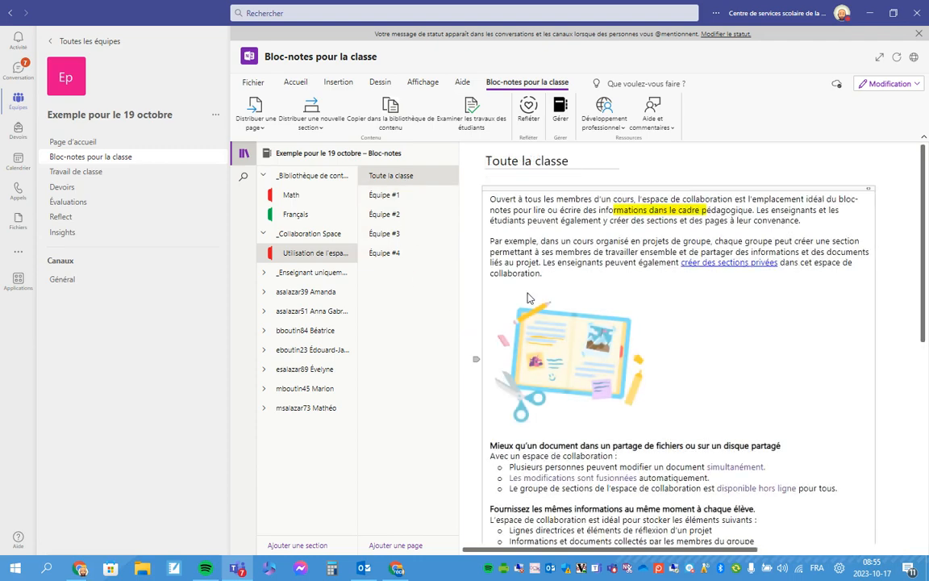
click(509, 191)
key(Delete)
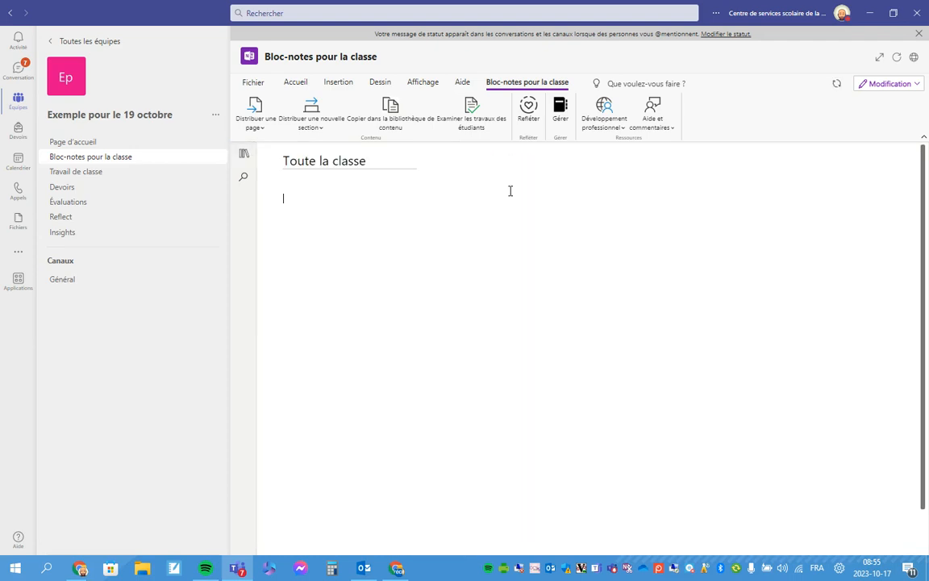
Open the section under _Collaboration Space for renaming and clear its name.
click(244, 154)
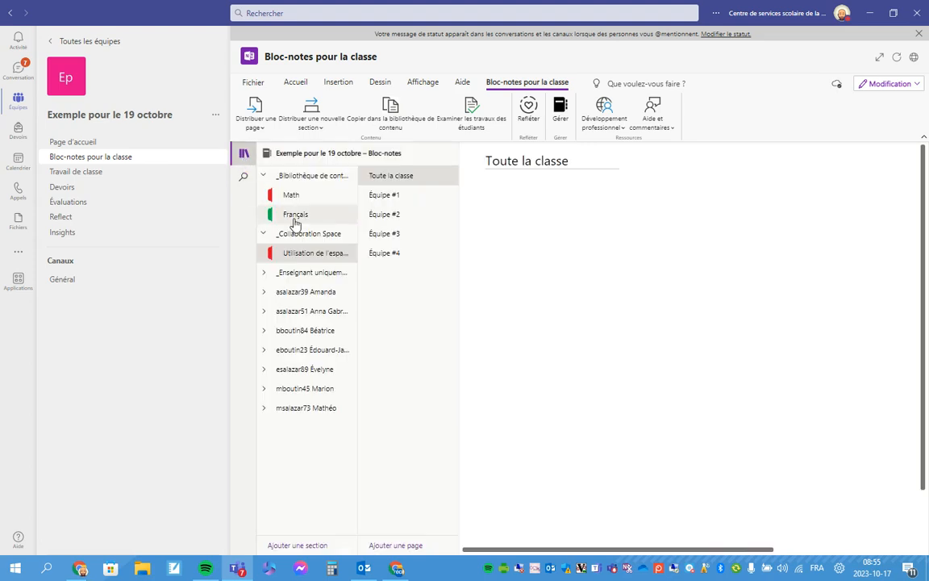
right_click(306, 257)
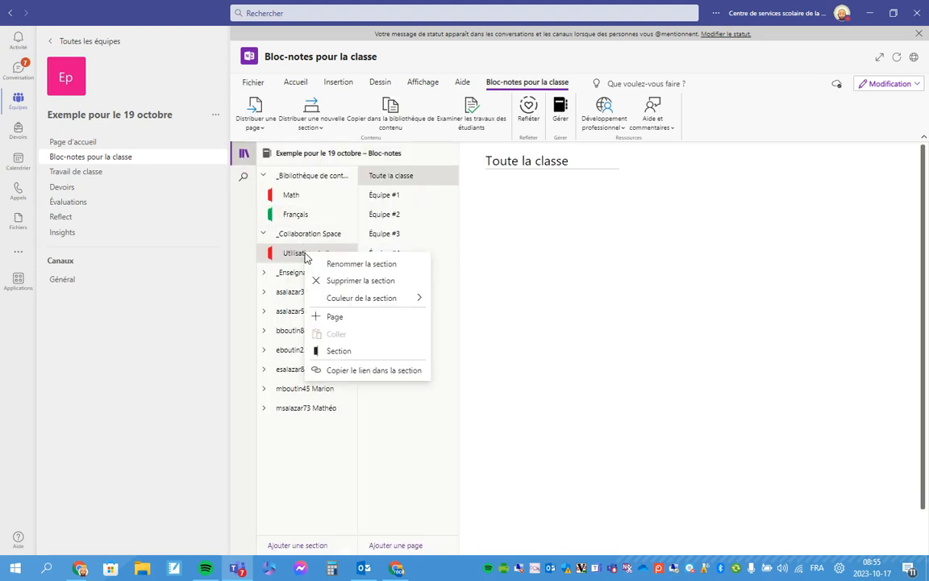
click(347, 263)
key(ctrl+a)
key(BackSpace)
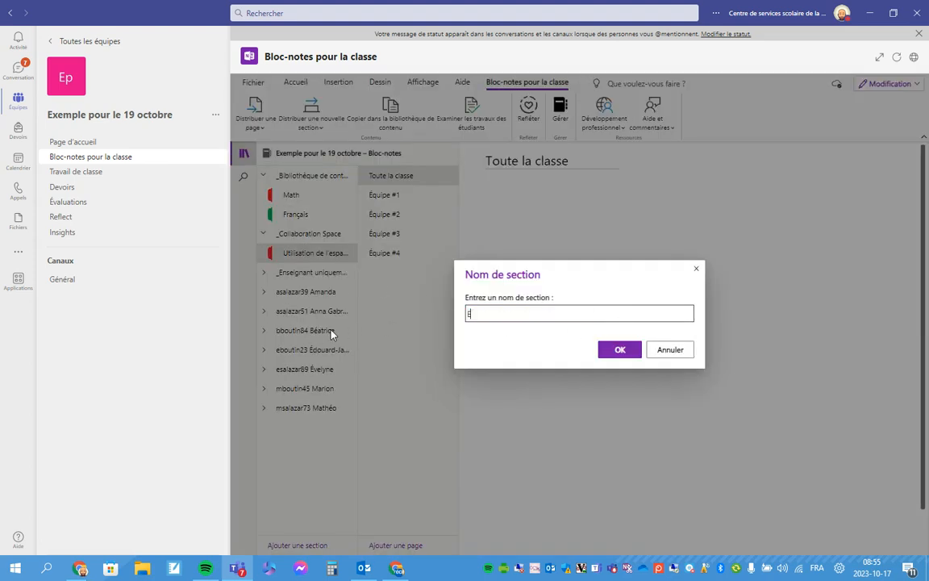
text(Espaces de)
key(ctrl+a)
key(BackSpace)
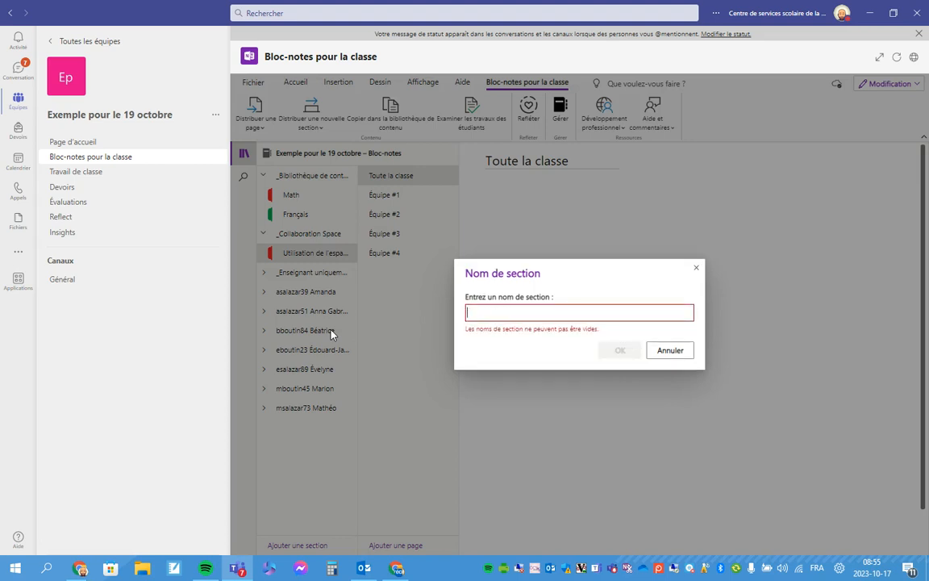
text(Travaux d'équipes)
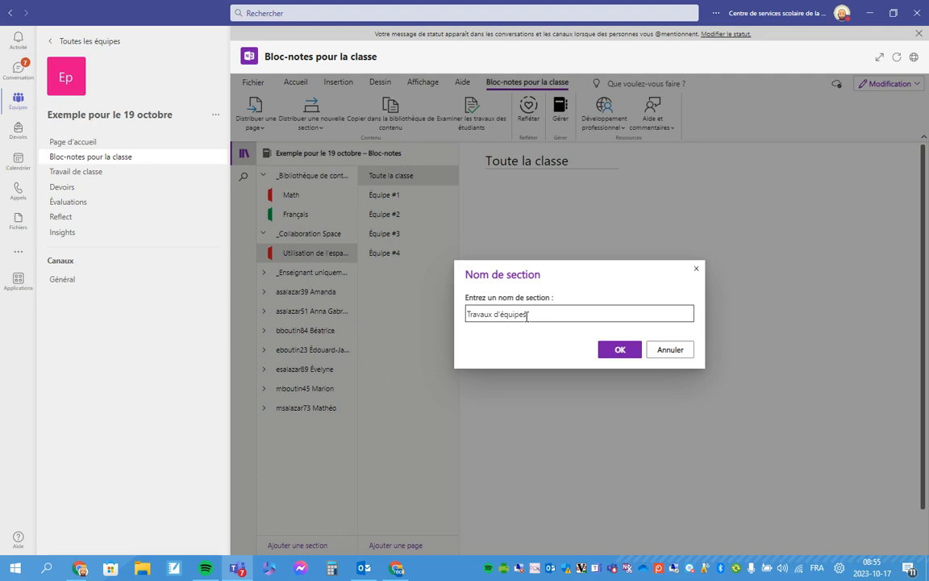
key(ctrl+a)
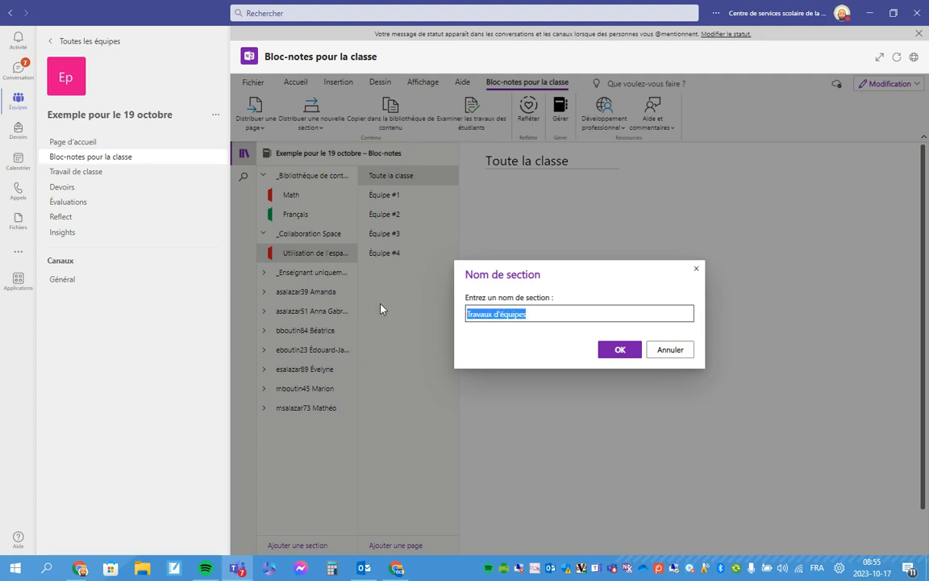
Name the collaboration section "Réflexion en équipe" and apply the name.
text(Réflexion en équip)
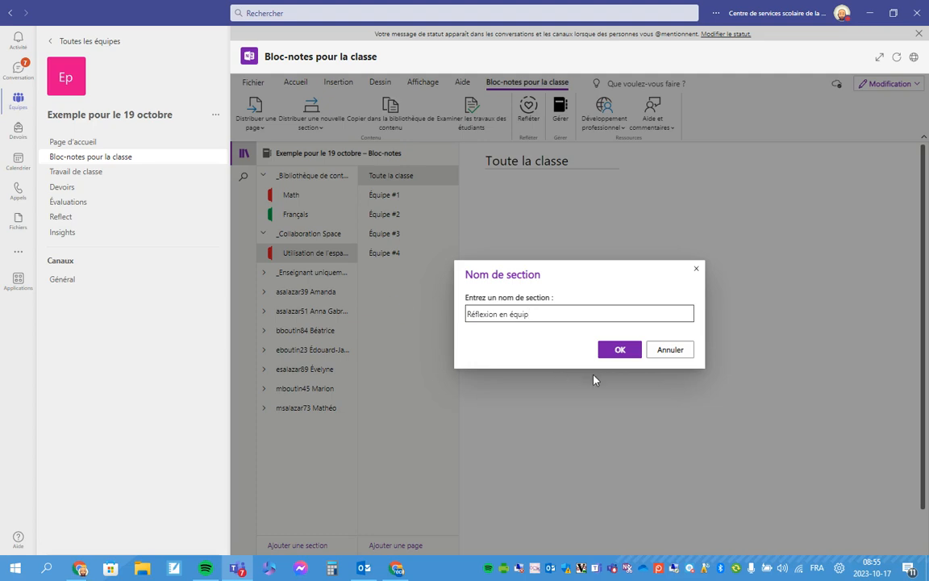
text(e)
click(619, 349)
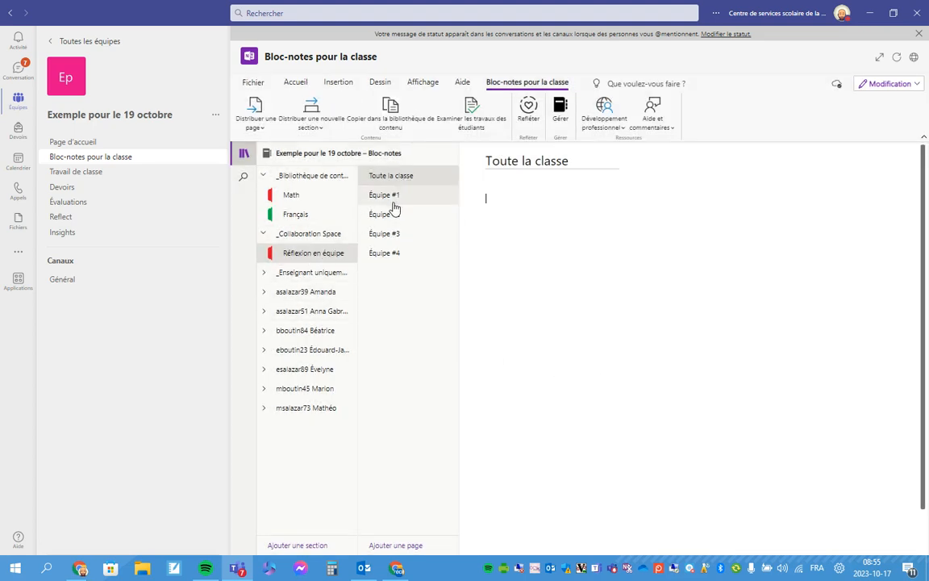
View the pages Équipe #1 to Équipe #4 and collapse the _Collaboration Space group.
click(393, 204)
click(395, 213)
click(380, 232)
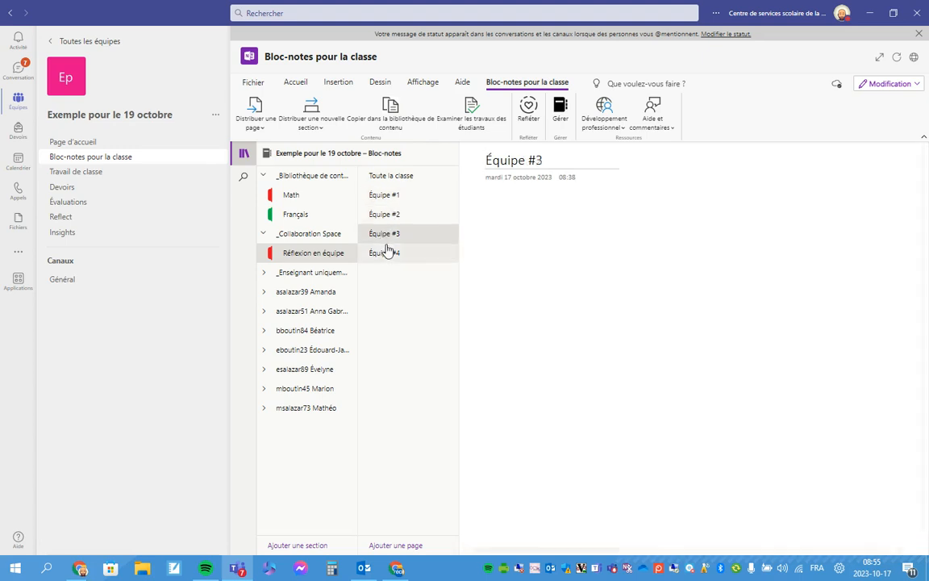
click(388, 251)
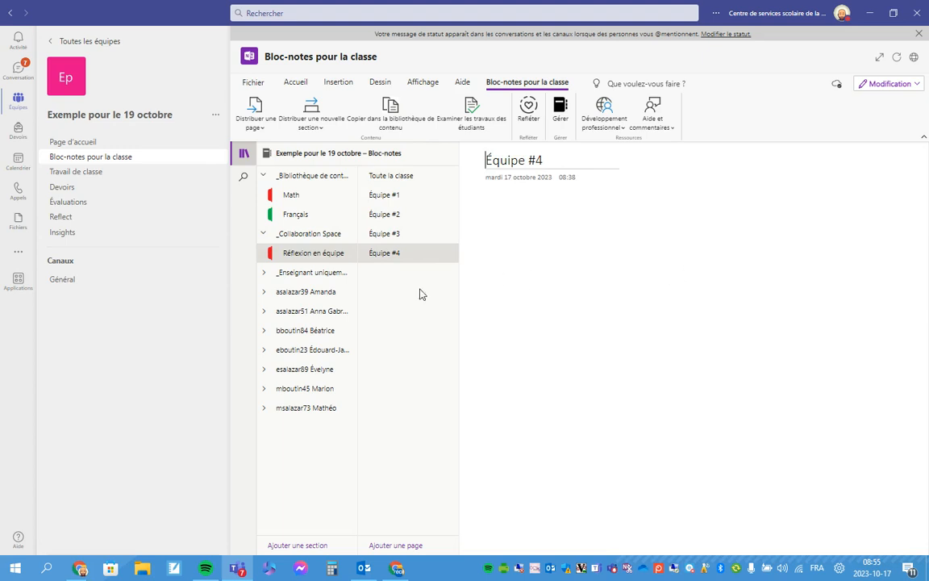
click(263, 233)
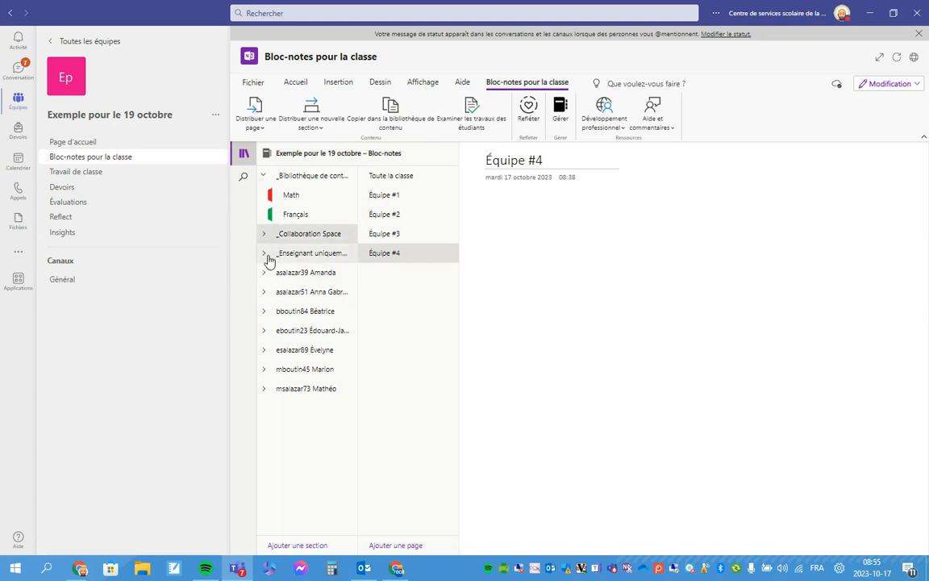
Examine the Quizz #1 and Quizz #2 pages in the teacher-only group's Math section, dismissing the chat notification.
click(264, 253)
click(274, 271)
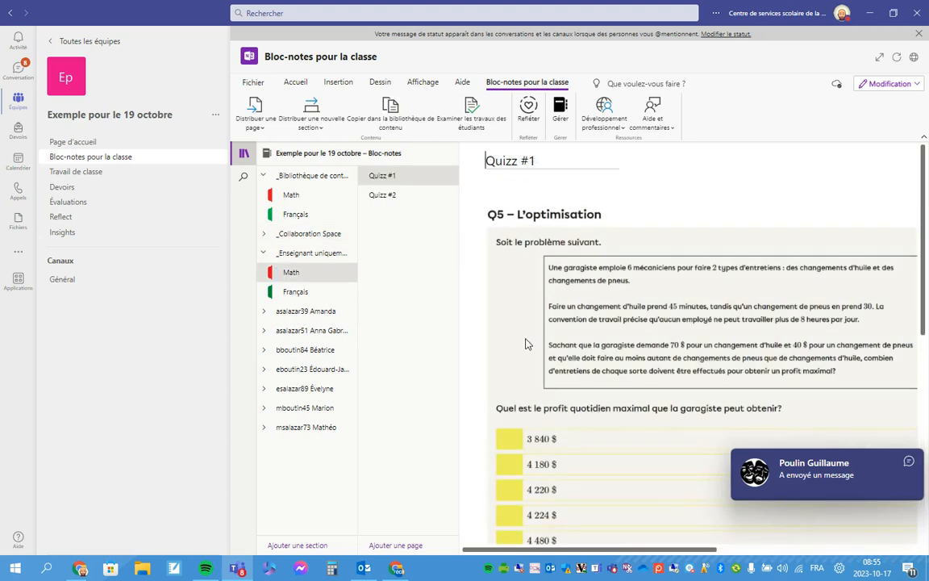
click(909, 466)
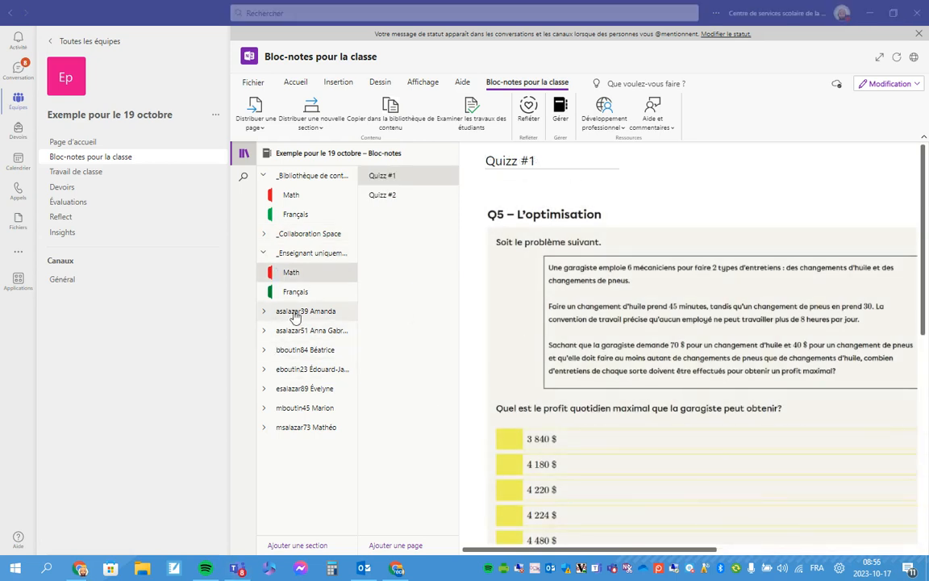
click(301, 278)
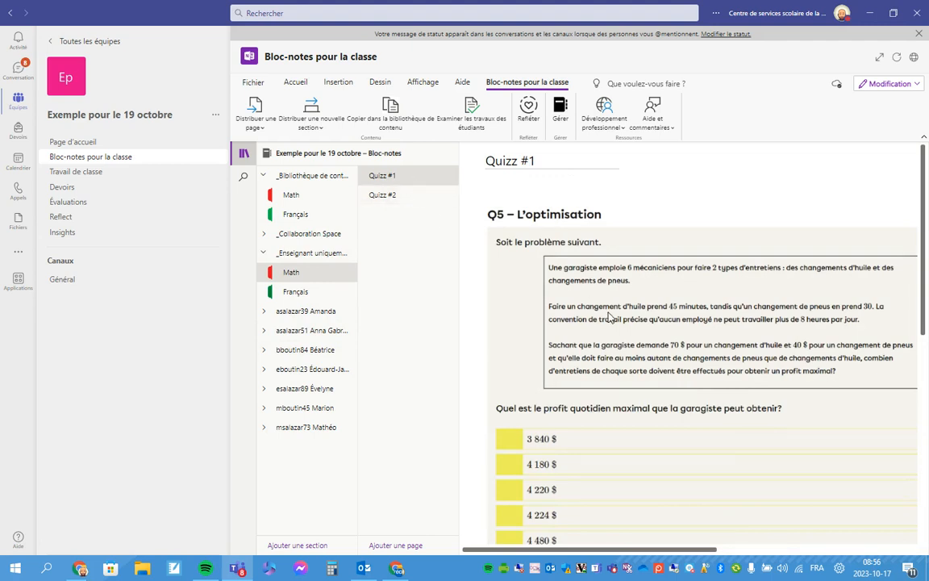
click(393, 195)
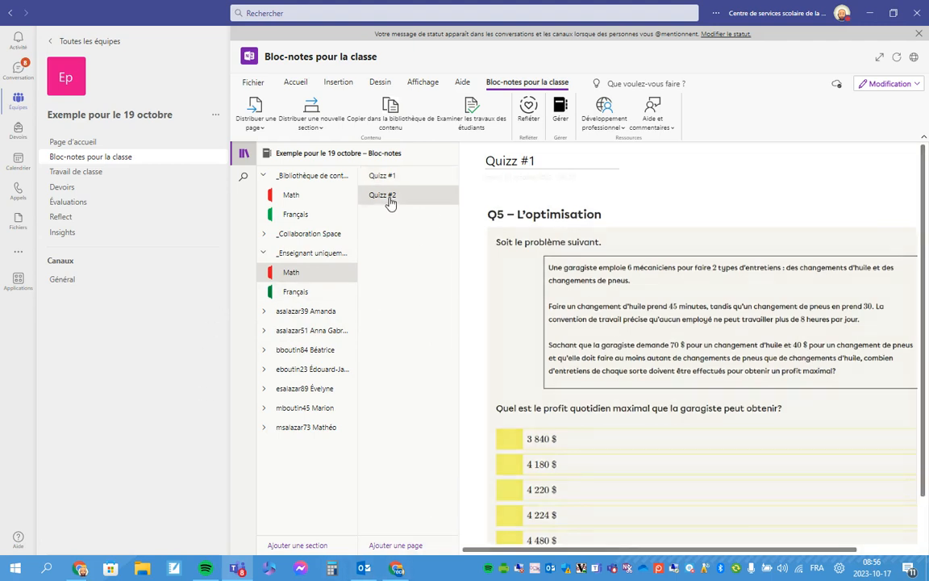
click(393, 178)
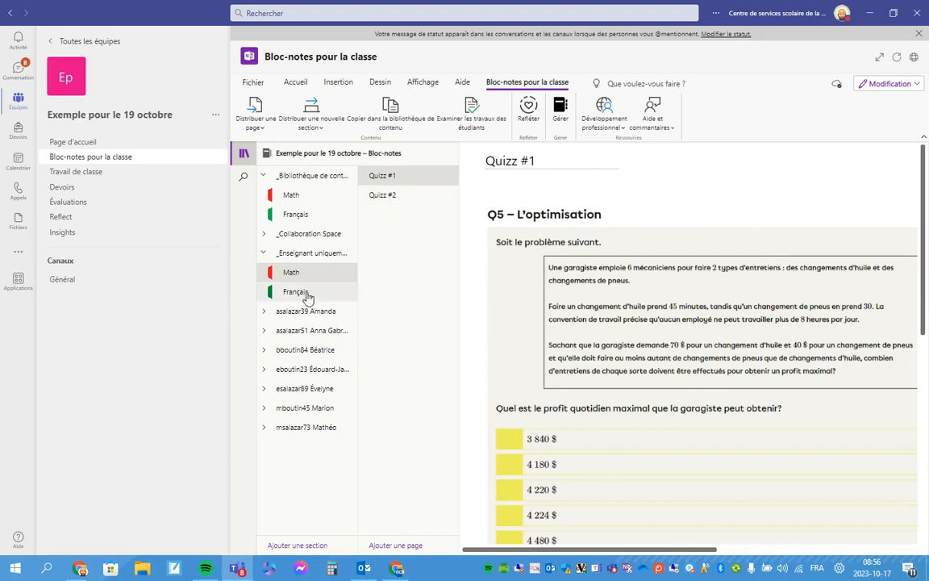
Collapse the teacher-only and content library groups and expand the first student's personal space to view its sections.
click(263, 253)
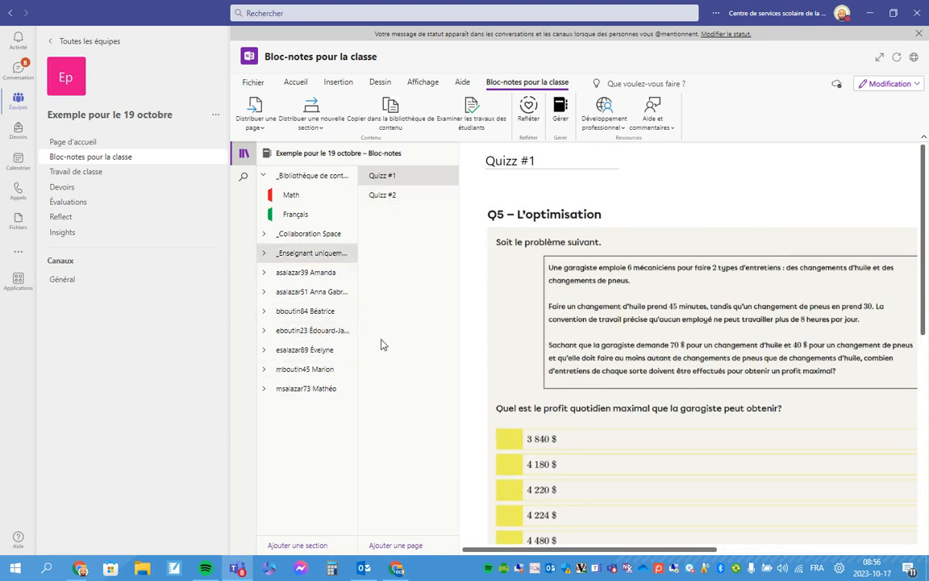
click(260, 175)
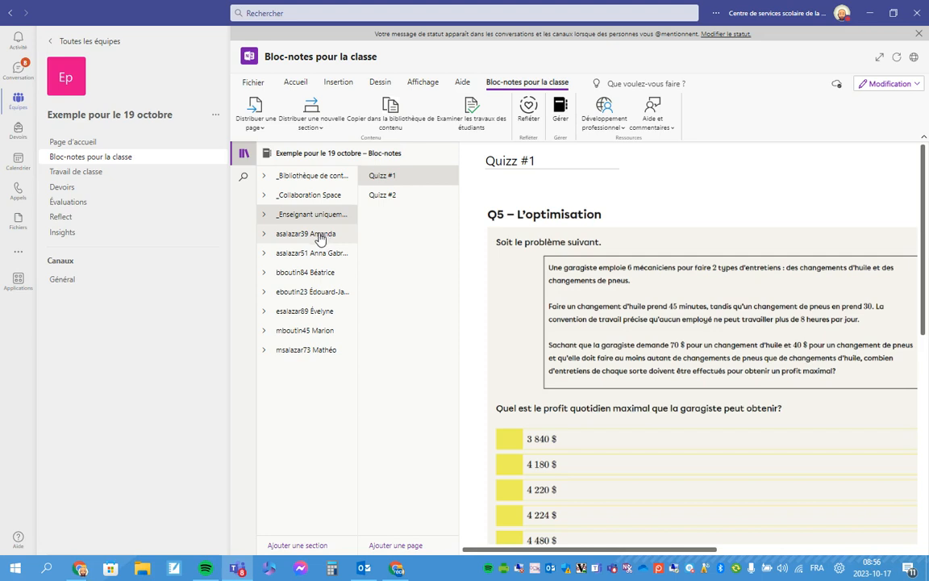
click(263, 234)
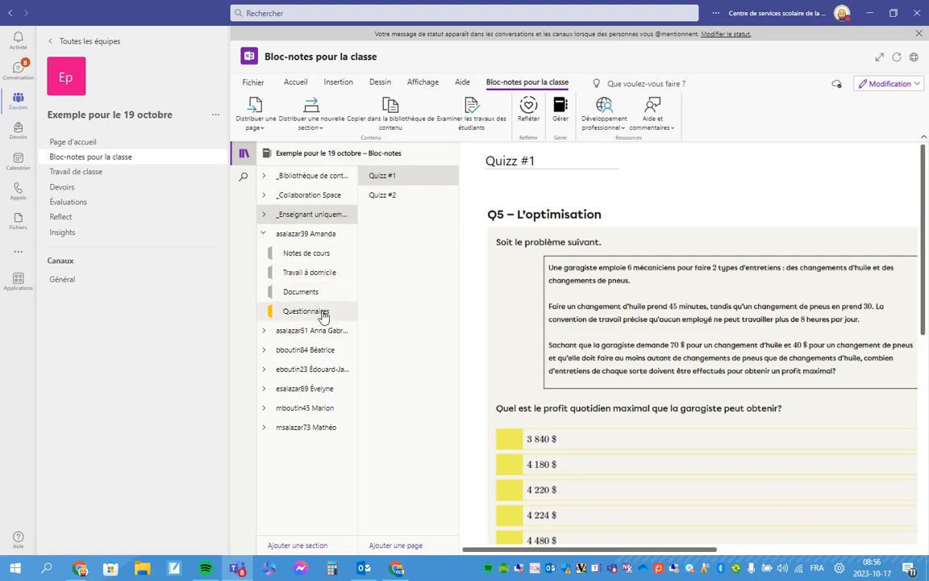
Examine the Questionnaires section in the first two students' personal spaces, and collapse both spaces.
click(296, 82)
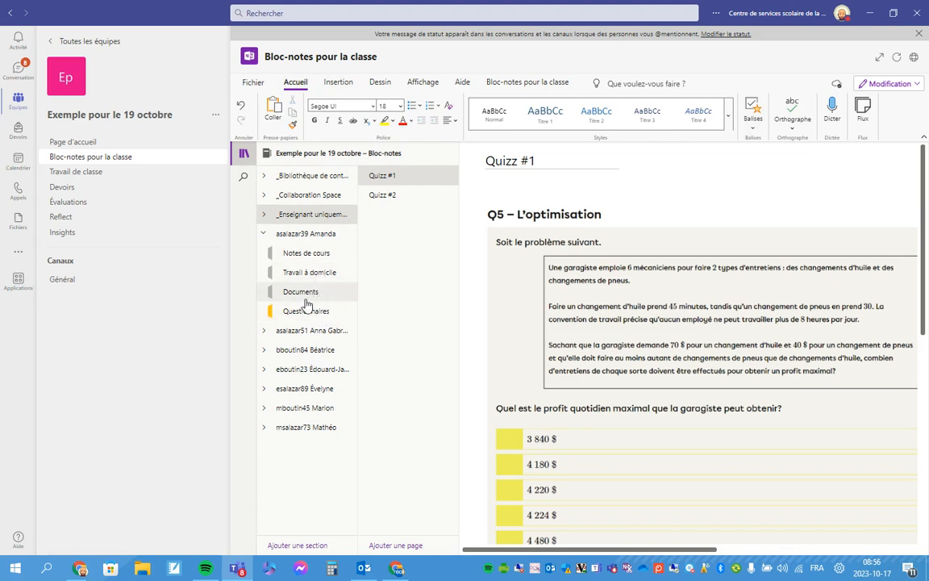
click(265, 235)
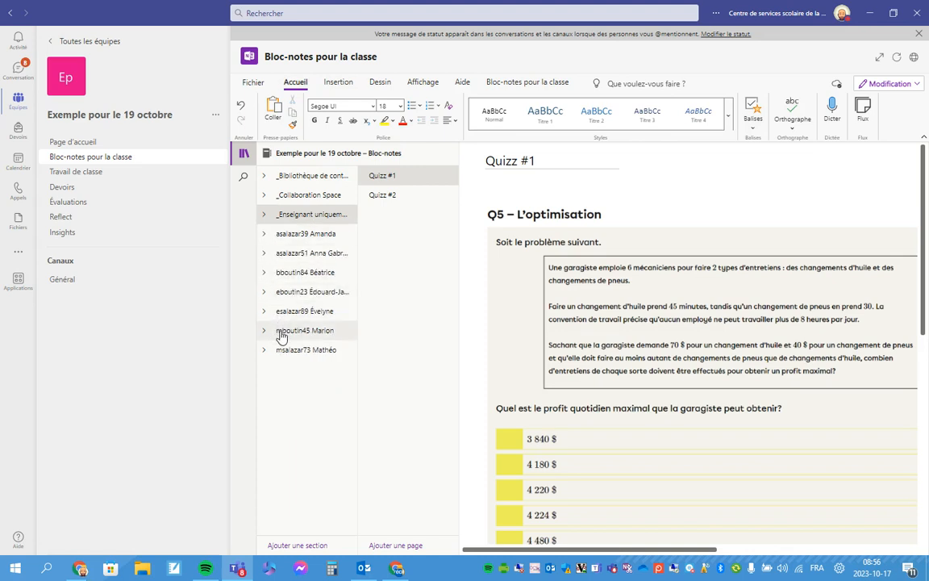
click(263, 234)
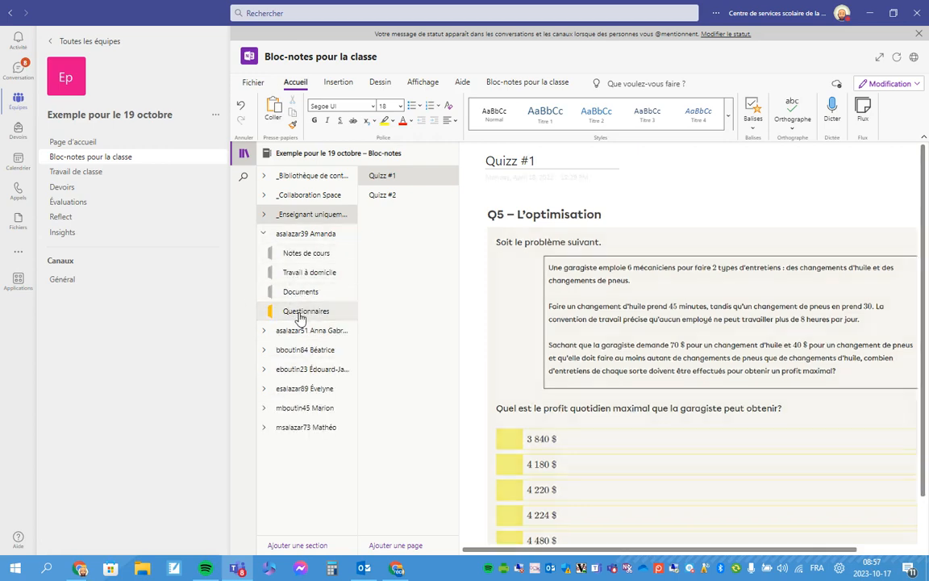
click(299, 314)
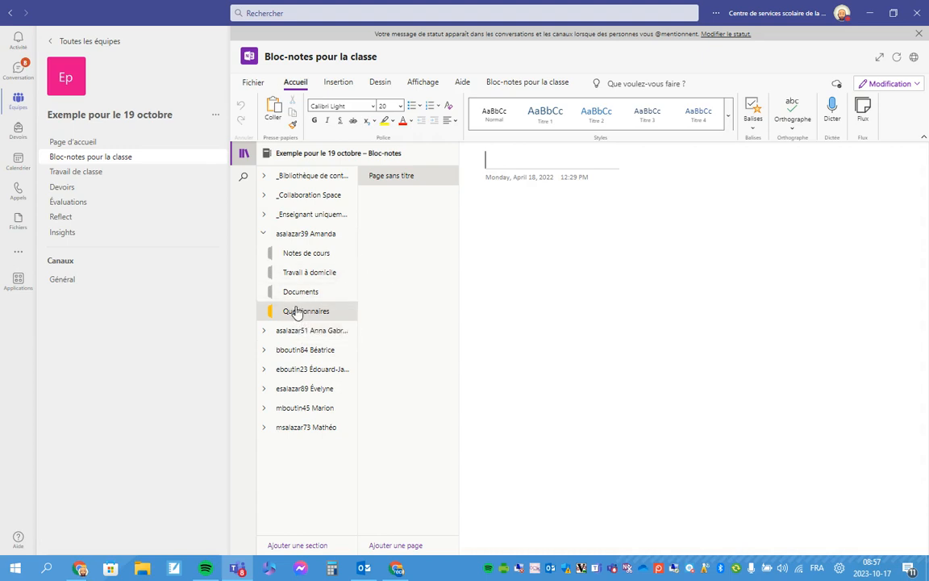
click(263, 330)
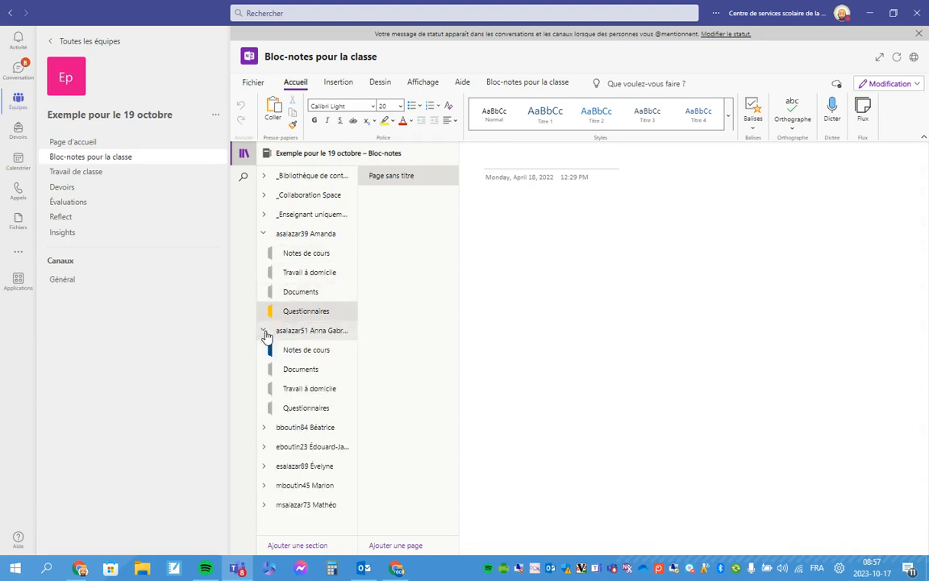
click(306, 410)
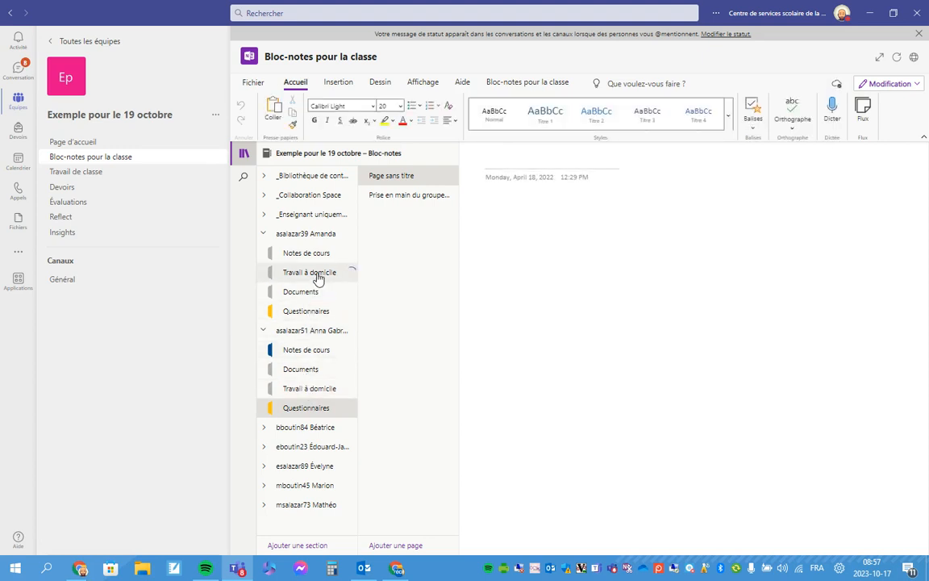
click(263, 233)
click(263, 252)
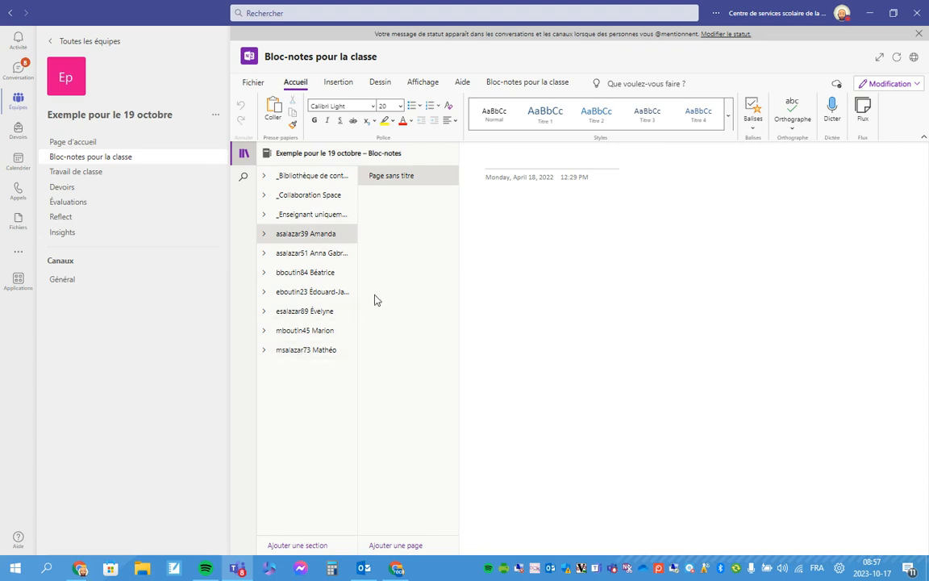
click(509, 85)
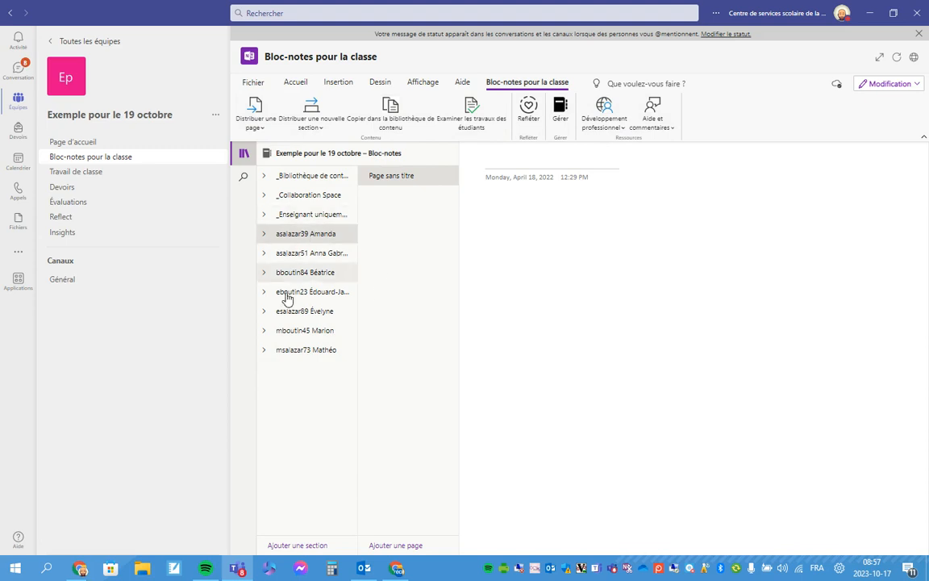
click(263, 233)
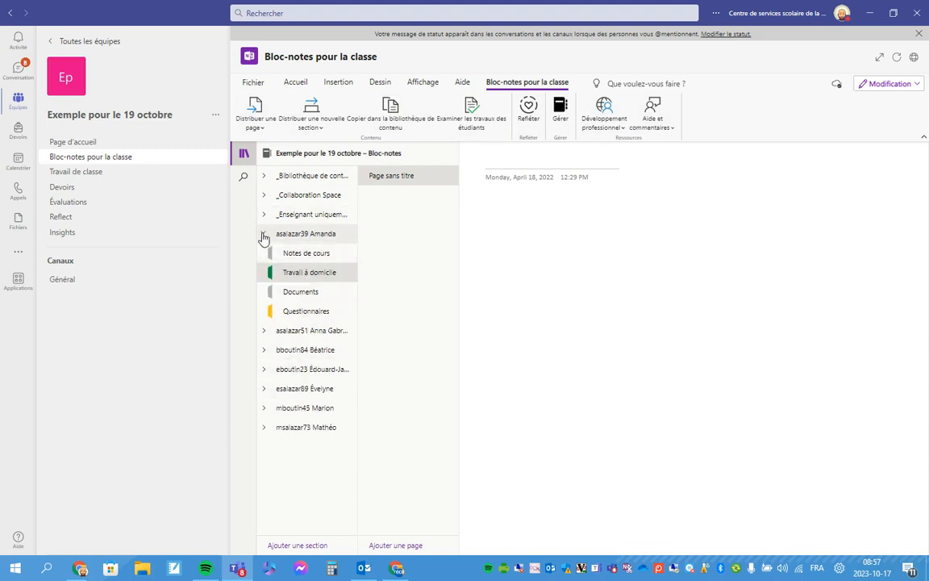
click(263, 234)
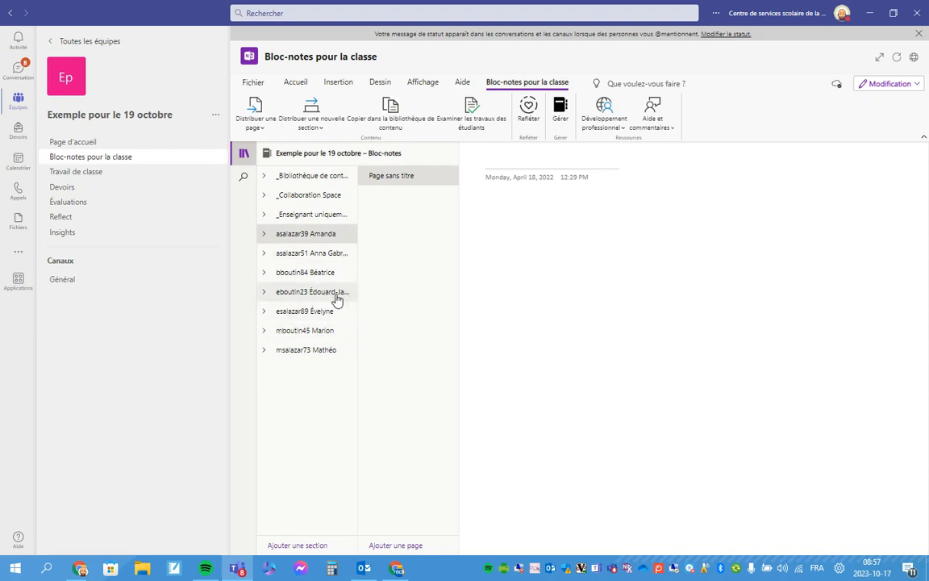
Open the page Notes de cours p.1 in the content library's Math section.
click(264, 177)
click(295, 198)
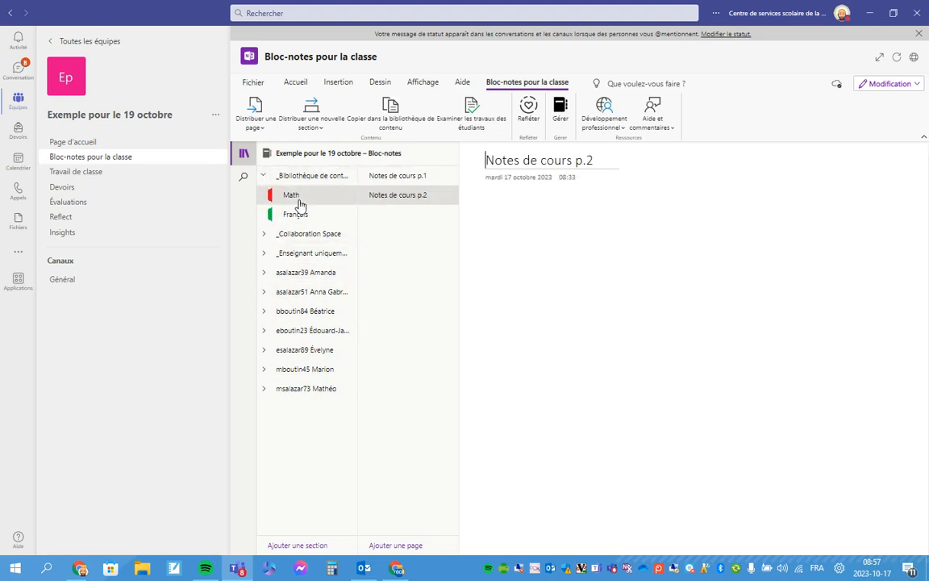
click(414, 179)
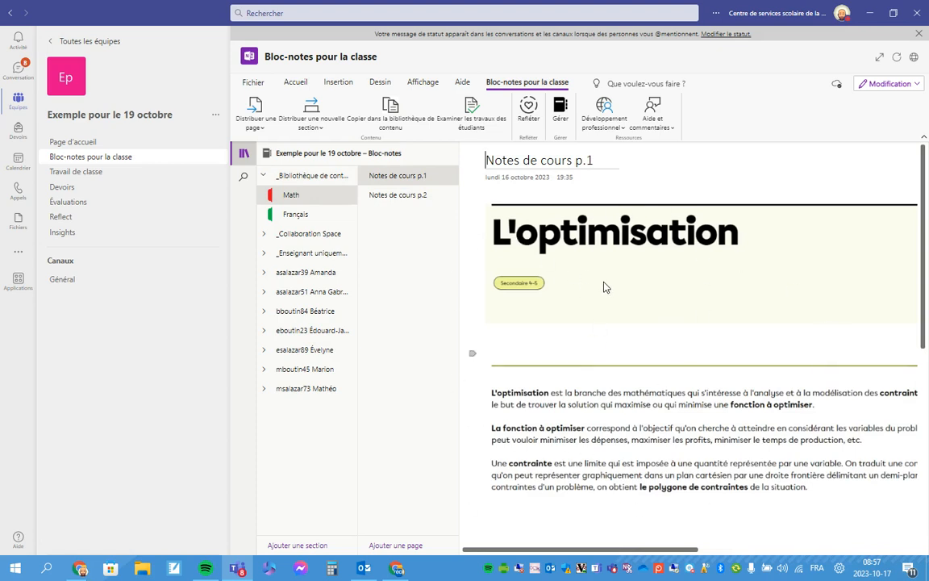
scroll(605, 288, down, 2)
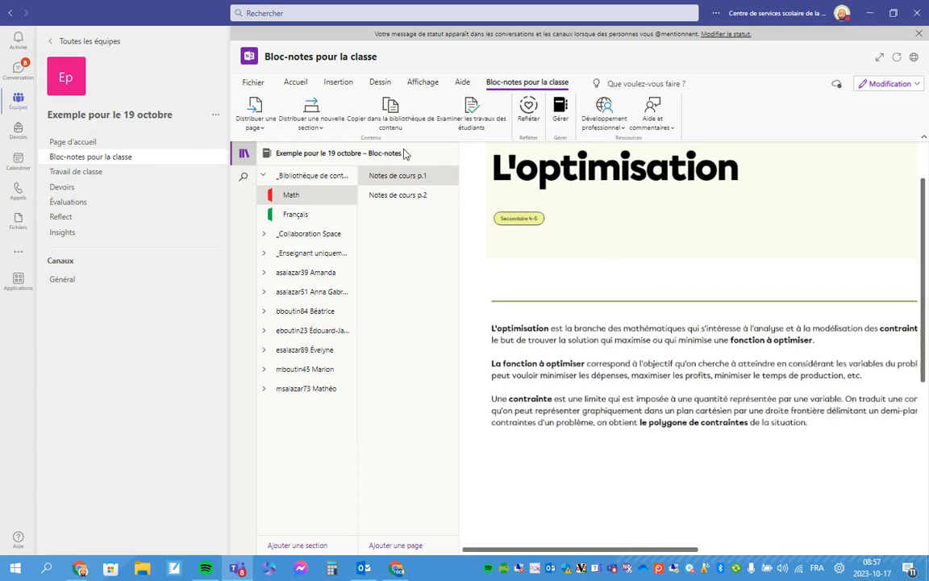
Highlight "L'optimisation est la" and "correspond à l'objectif qu'on" in yellow in the course notes.
click(296, 83)
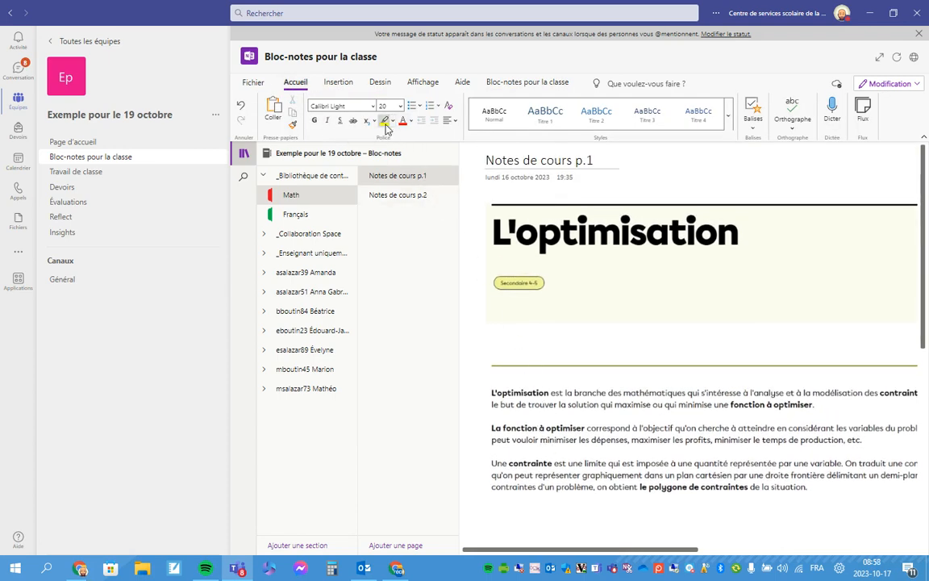
click(380, 82)
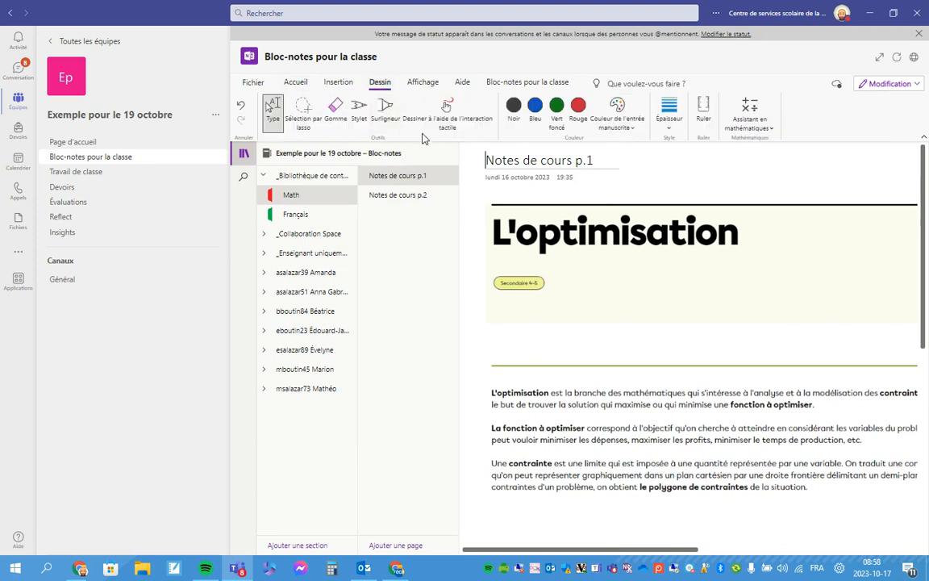
click(385, 111)
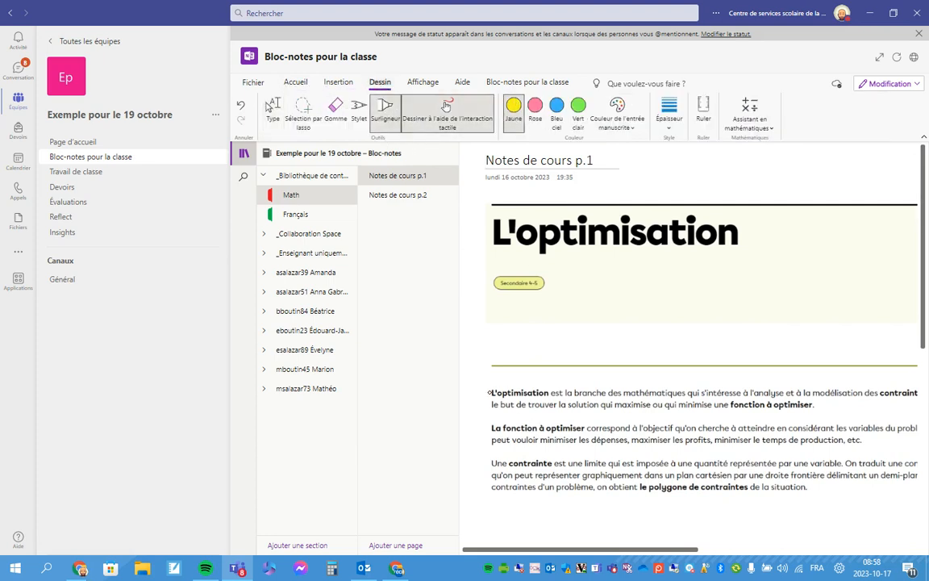
mouse_move(489, 393)
mouse_down()
mouse_move(587, 393)
mouse_move(647, 427)
mouse_move(698, 429)
mouse_up()
Handwrite 4+4=8 in black pen below the last paragraph of the course notes and review the annotated page.
scroll(698, 429, down, 3)
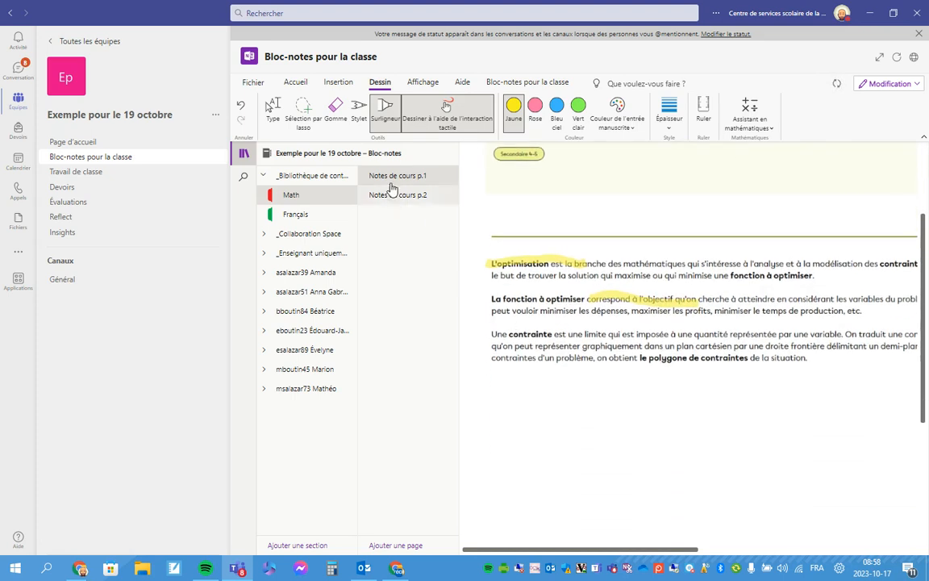
click(358, 111)
mouse_move(533, 409)
mouse_down()
mouse_move(524, 442)
mouse_move(575, 452)
mouse_move(589, 440)
mouse_move(608, 462)
mouse_up()
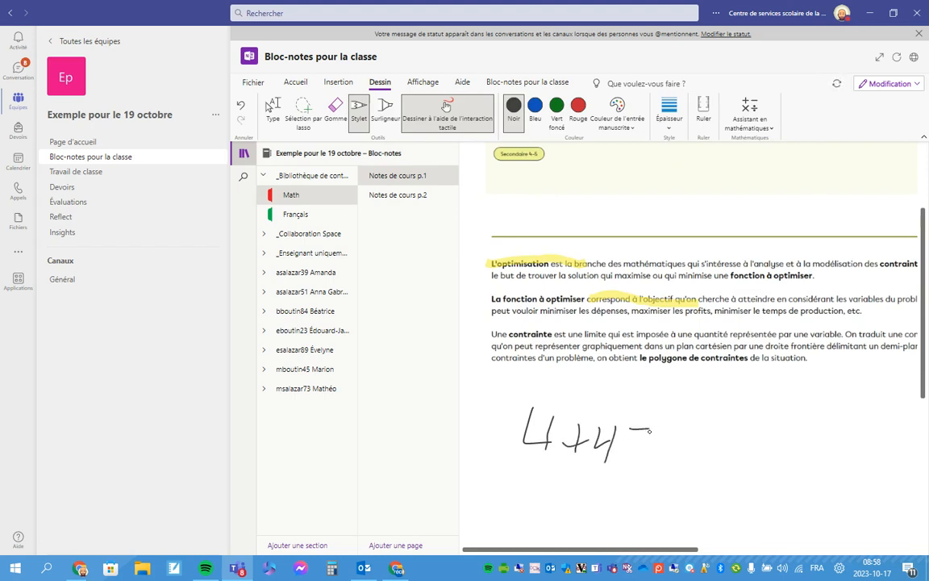
mouse_move(691, 415)
mouse_down()
mouse_move(673, 450)
mouse_move(712, 405)
mouse_up()
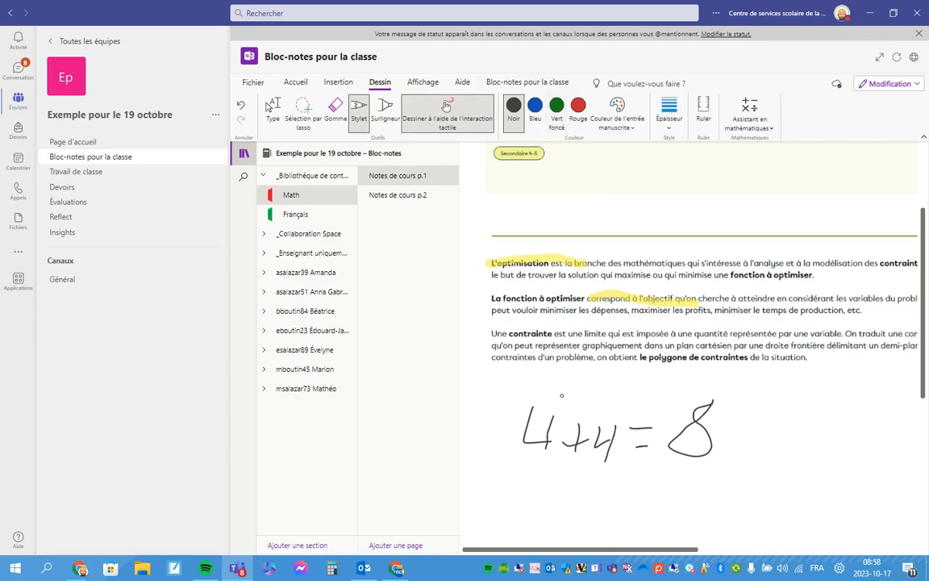
scroll(613, 387, down, 3)
scroll(637, 436, up, 3)
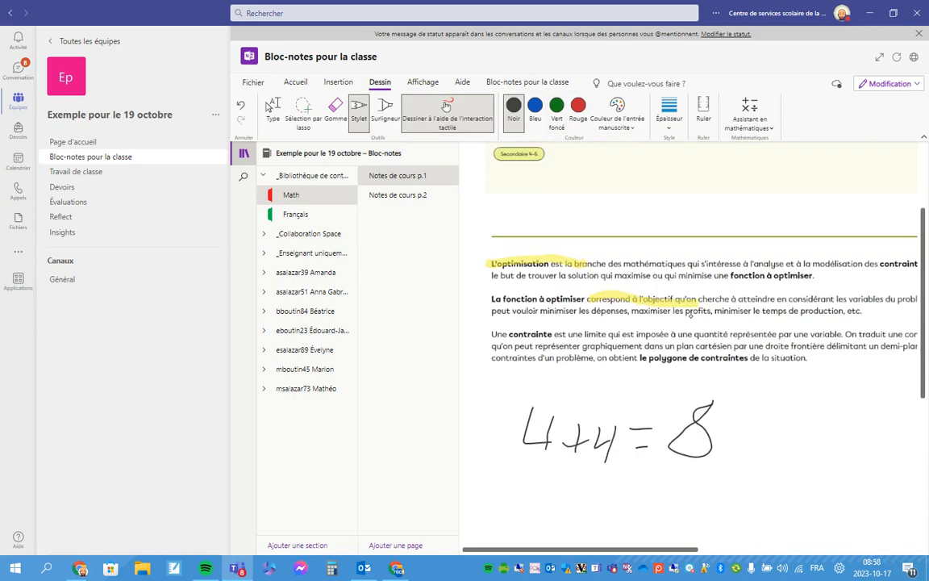
scroll(638, 333, up, 2)
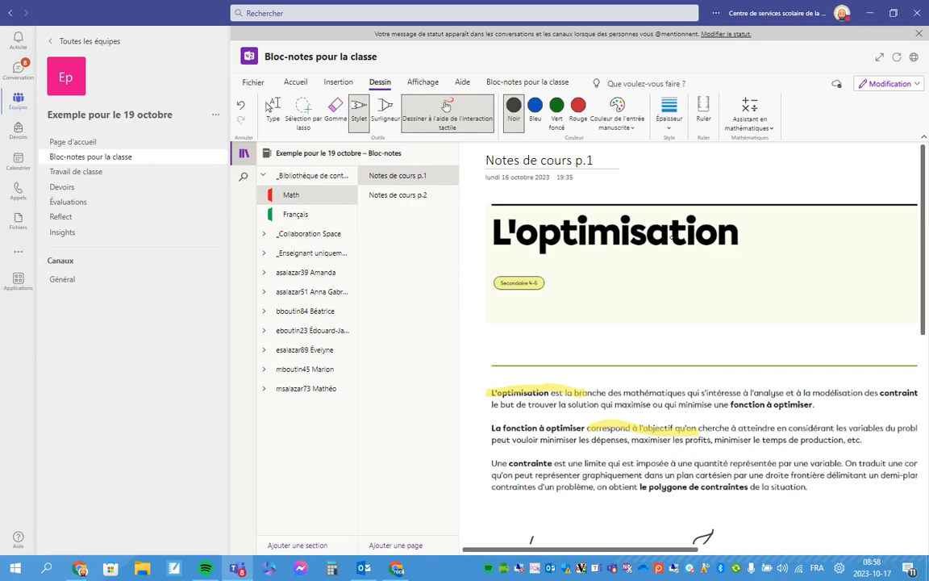
scroll(717, 358, down, 3)
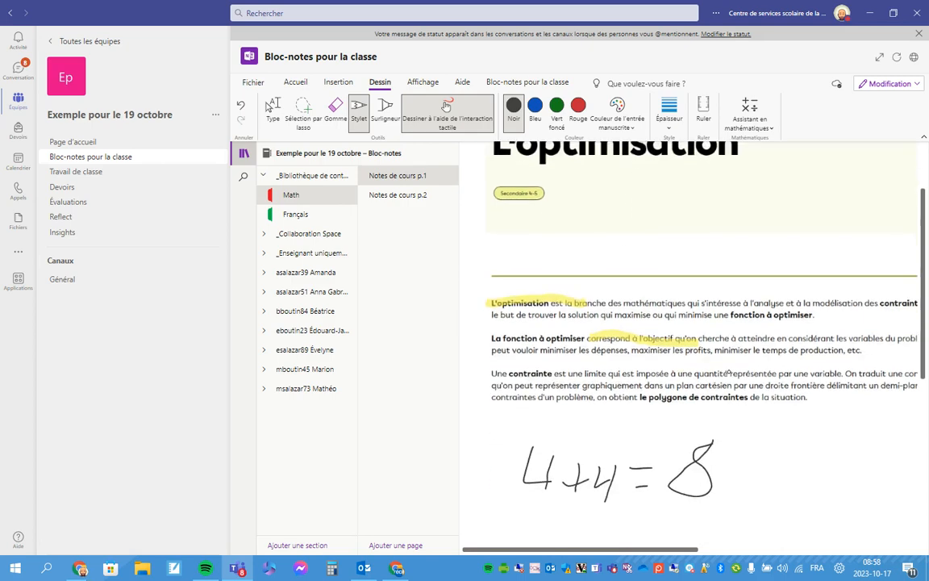
scroll(662, 426, up, 3)
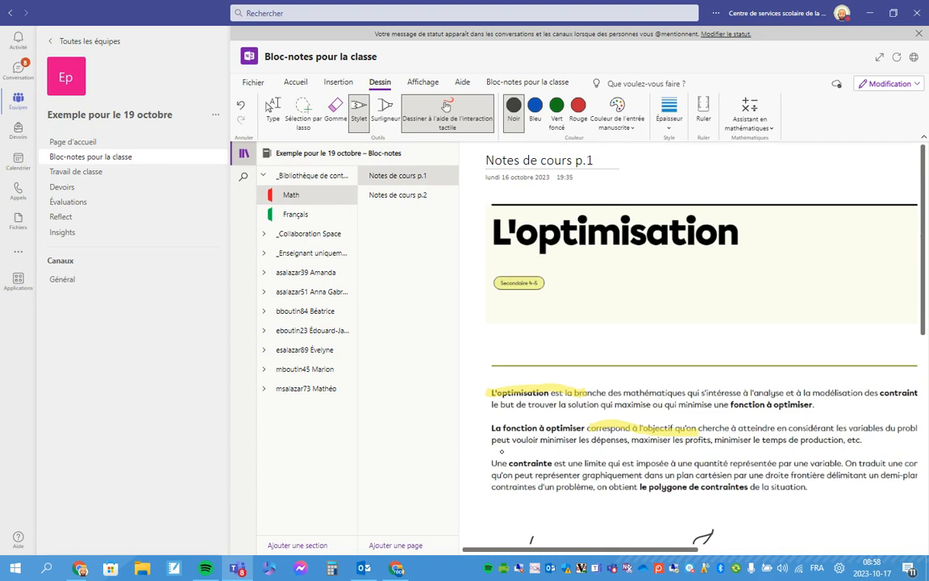
Set up a page distribution for Notes de cours p.1 with the students' Documents section as the destination.
click(520, 82)
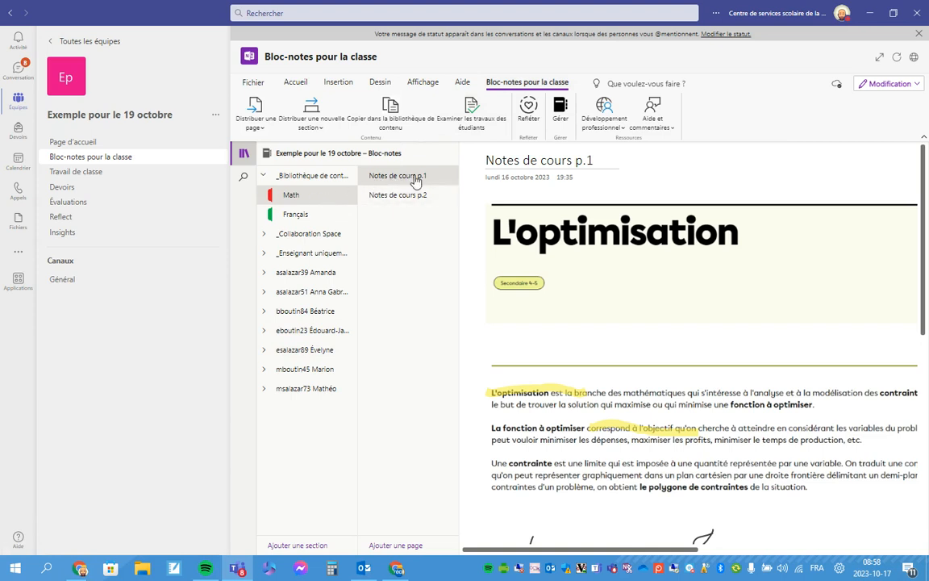
click(258, 129)
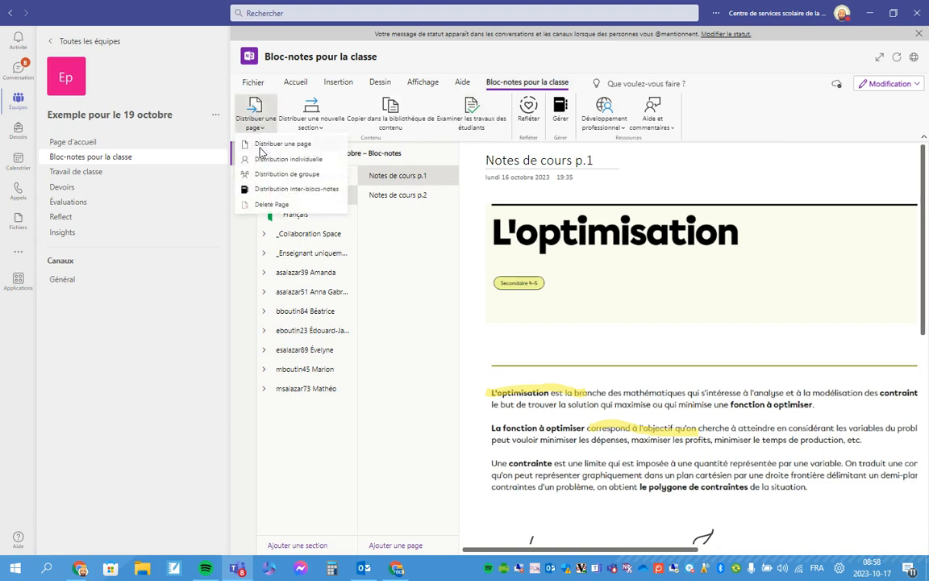
click(263, 145)
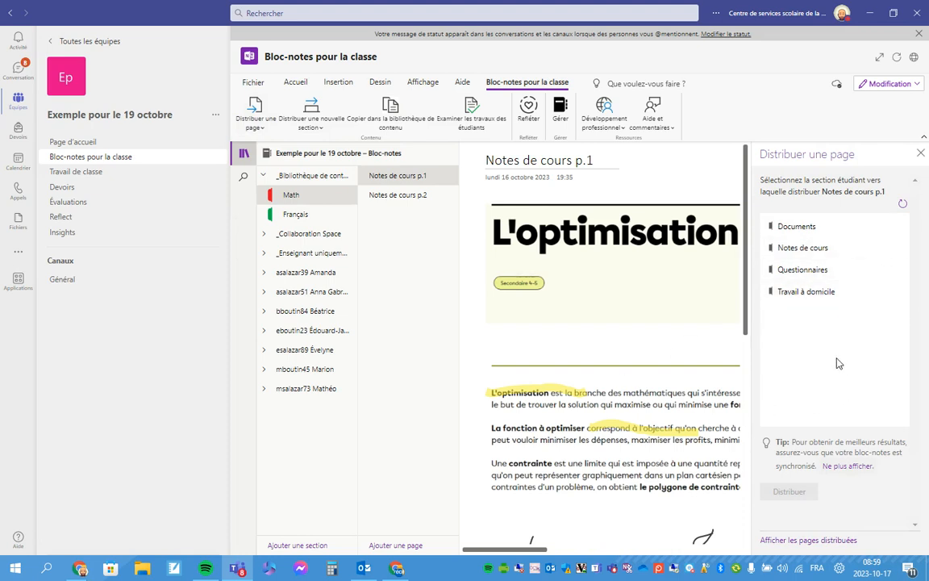
click(792, 228)
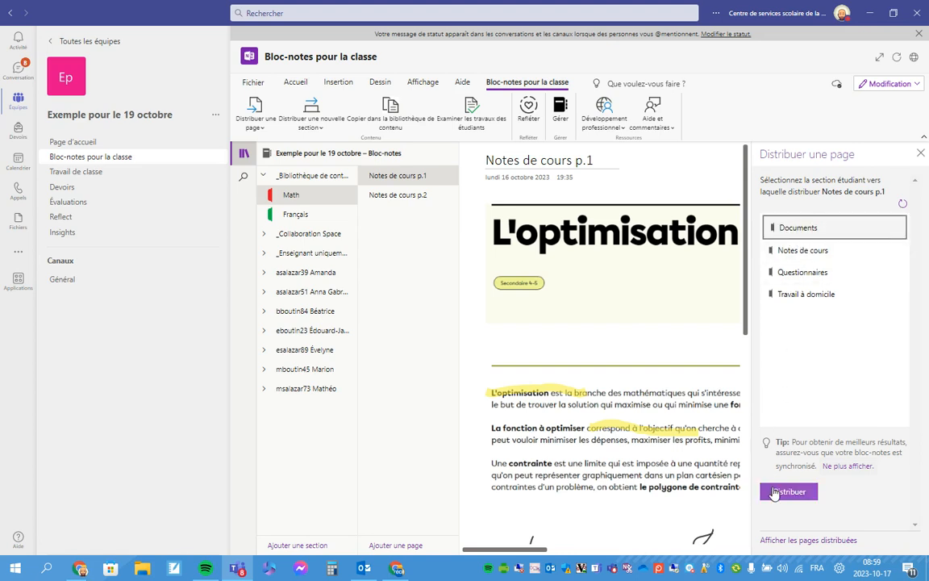
View the group distribution options for Notes de cours p.1 and close them.
click(261, 129)
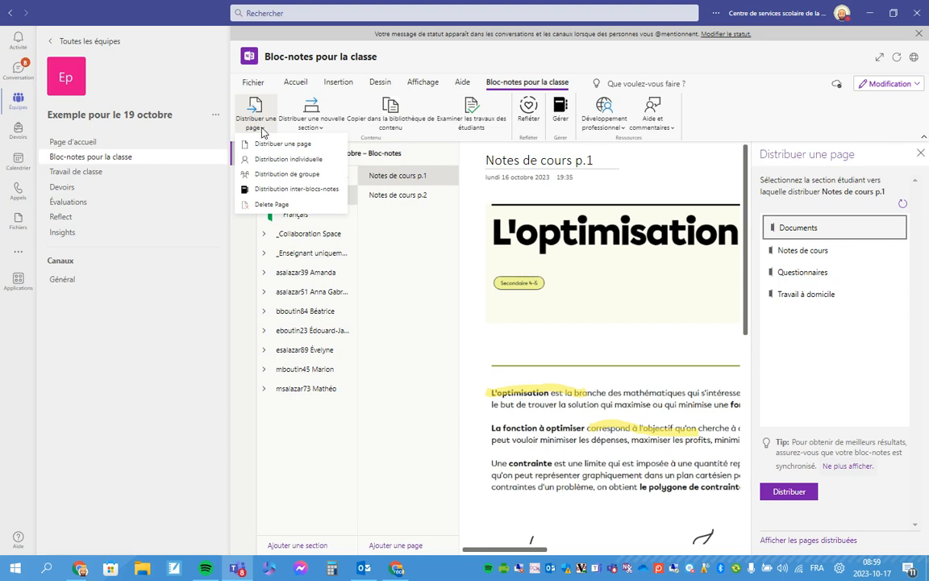
click(272, 179)
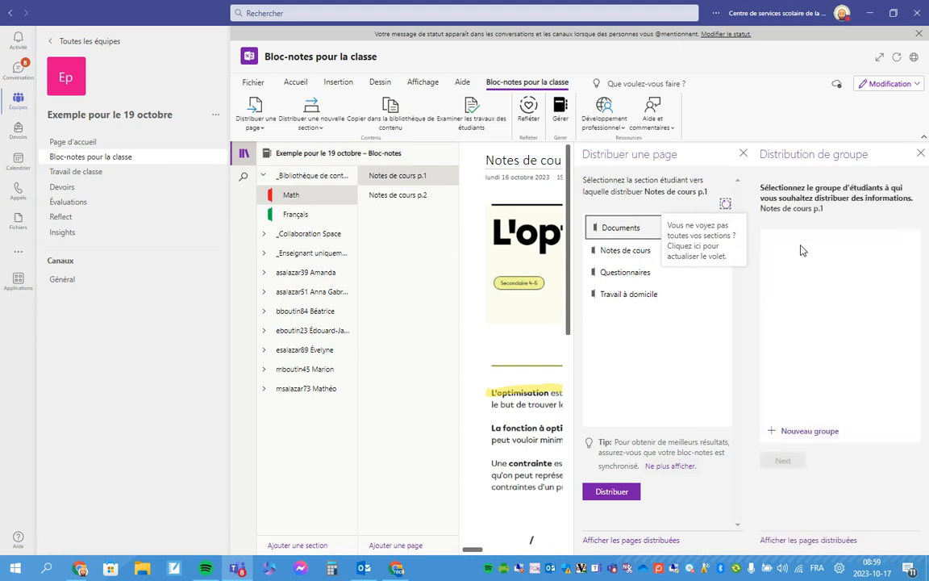
click(921, 154)
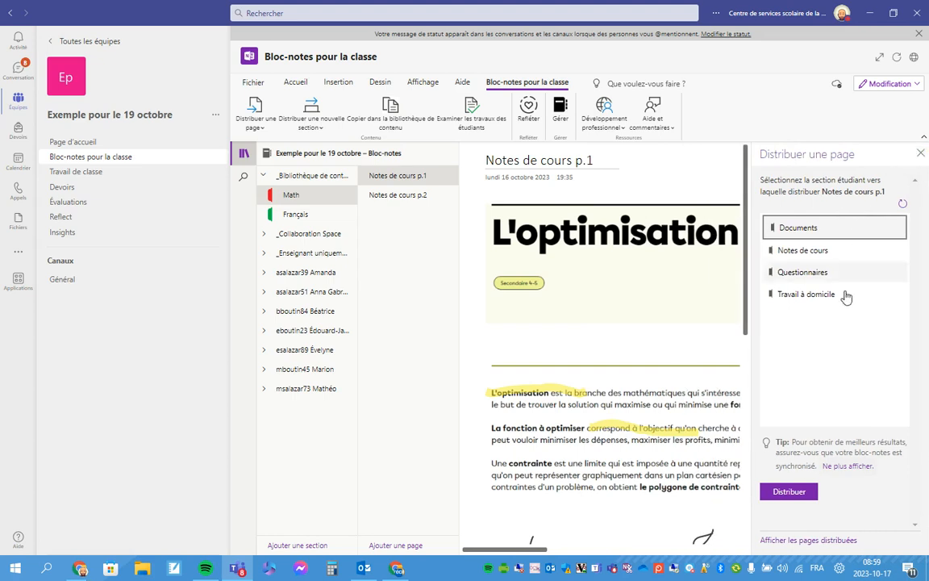
Distribute the page Notes de cours p.1 to the Documents section of every student.
click(257, 129)
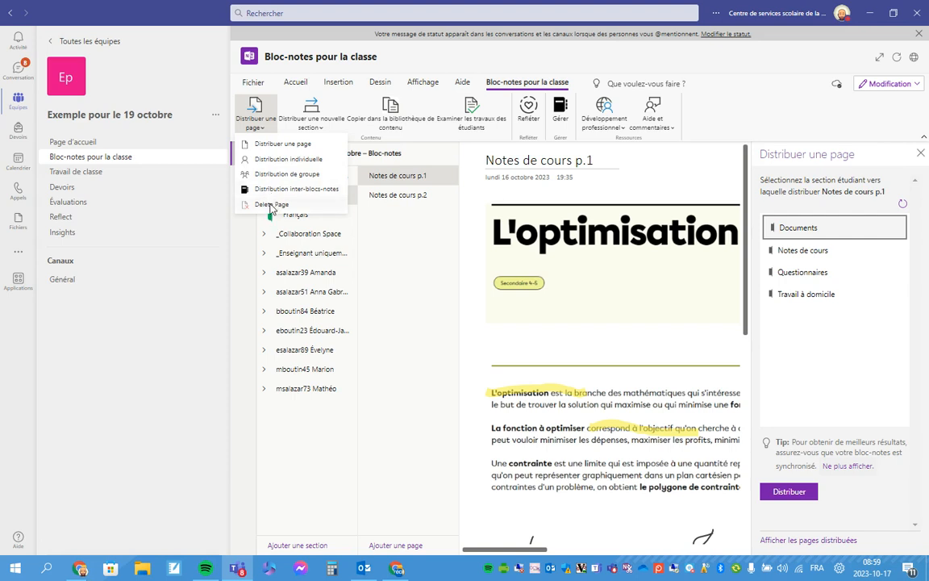
click(295, 143)
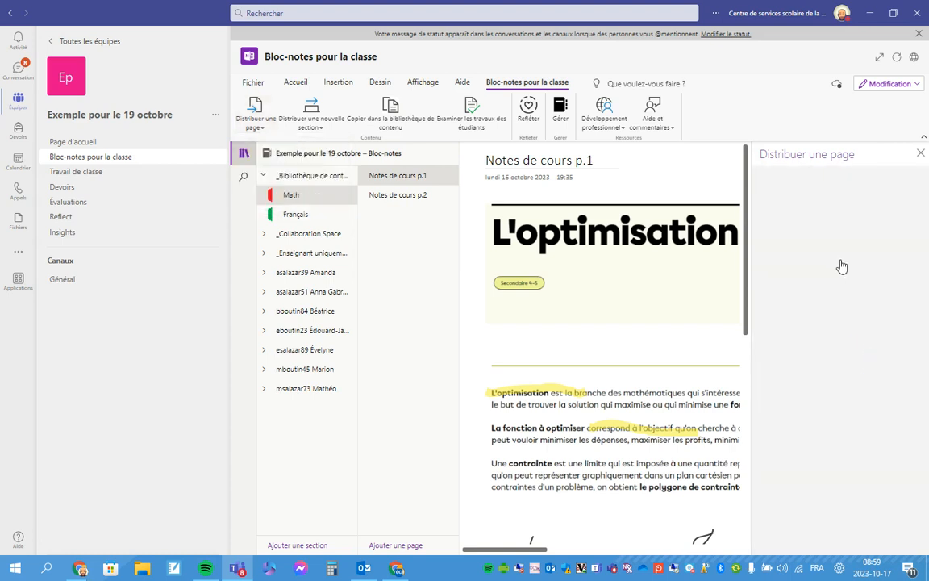
click(798, 229)
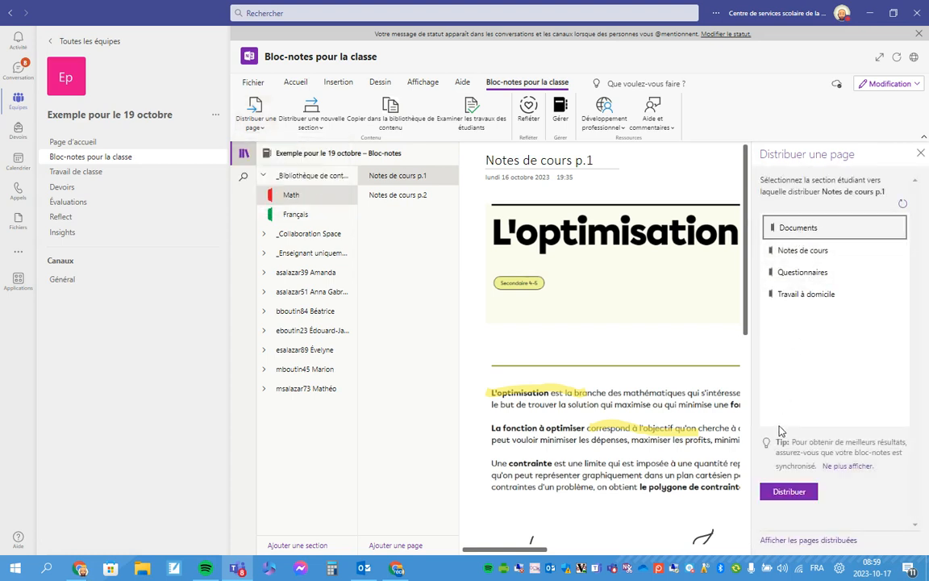
click(797, 490)
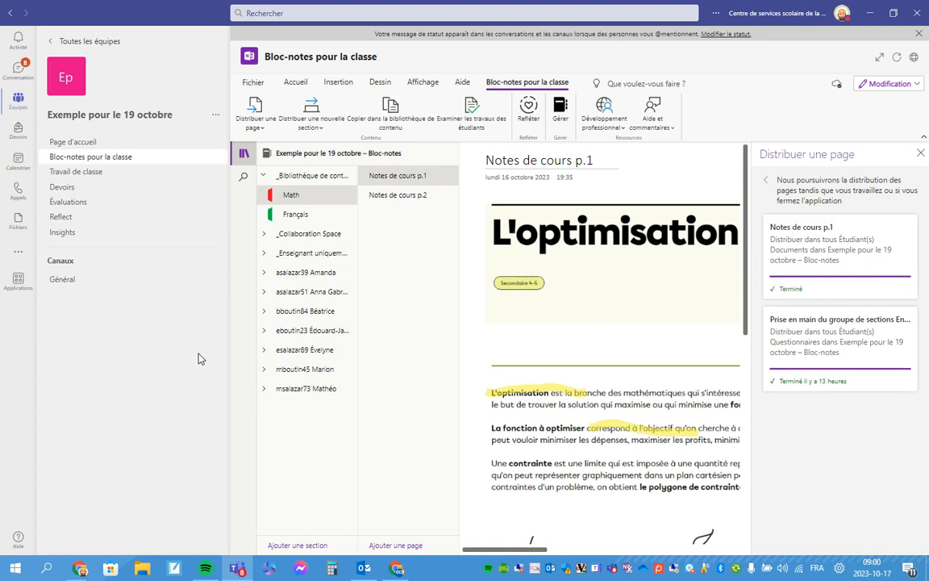
Check the distributed page Notes de cours p.1 in the Documents section of the first student's notebook.
click(264, 273)
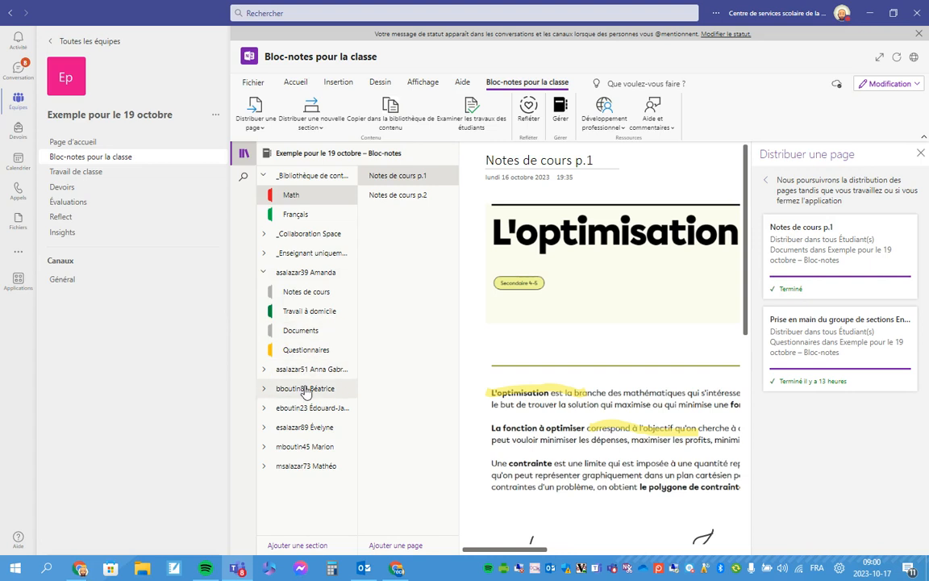
click(305, 337)
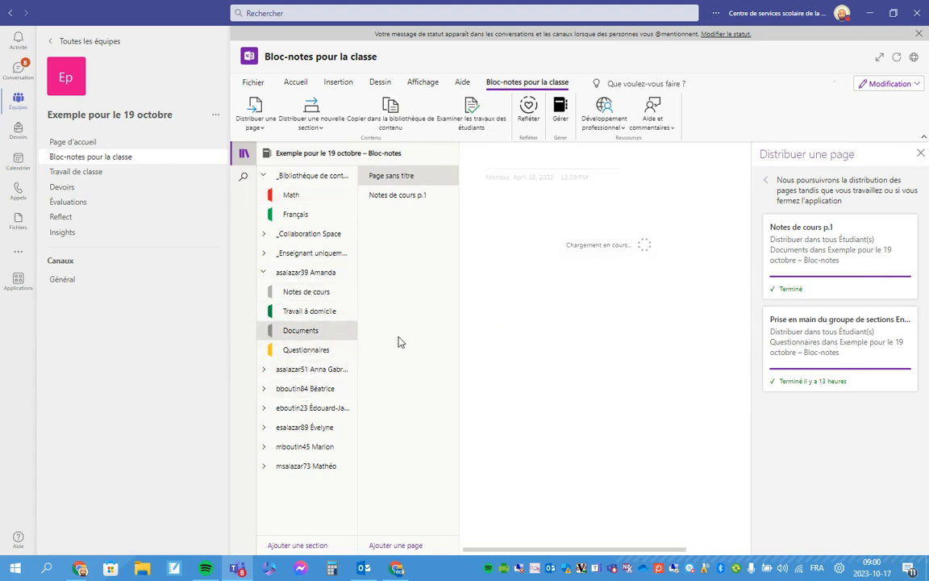
click(405, 196)
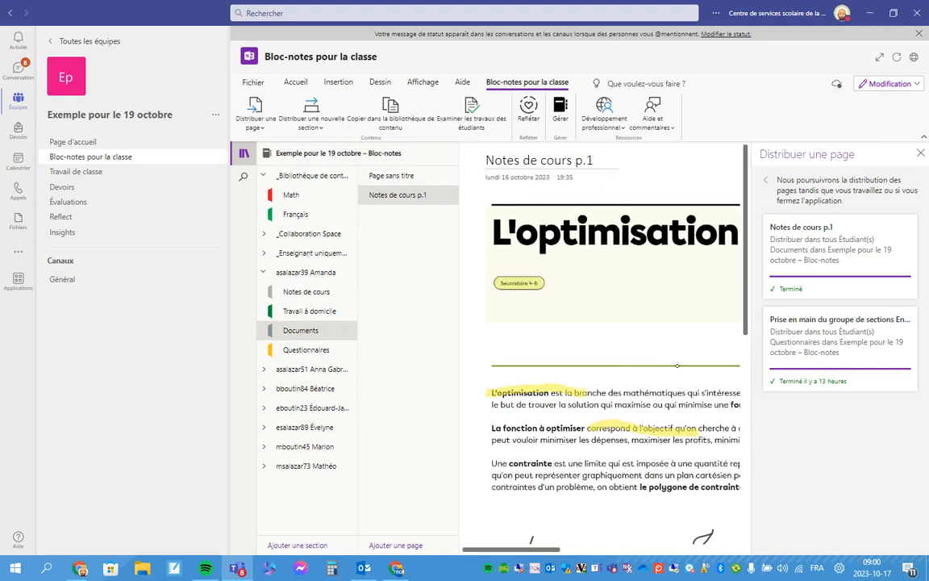
scroll(555, 454, down, 3)
scroll(589, 279, up, 2)
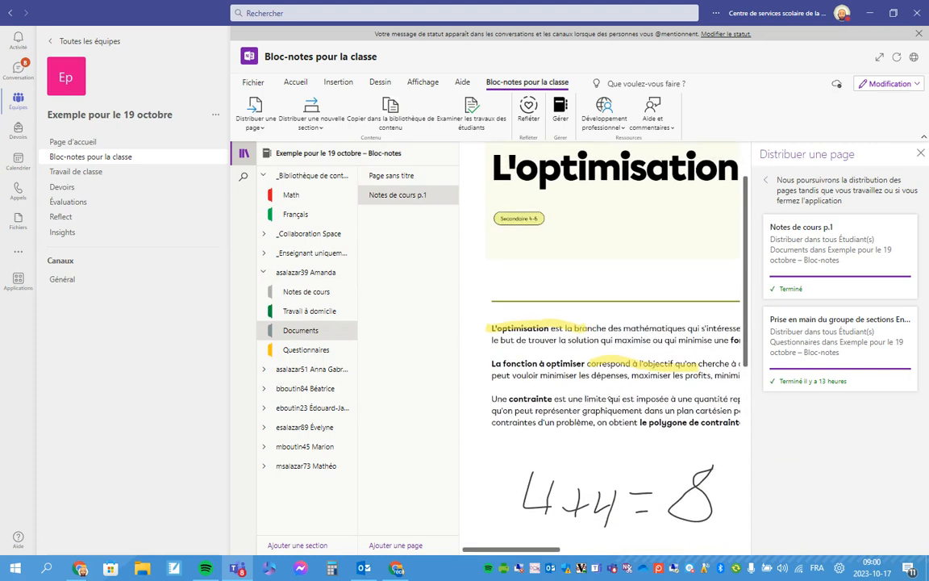
click(264, 273)
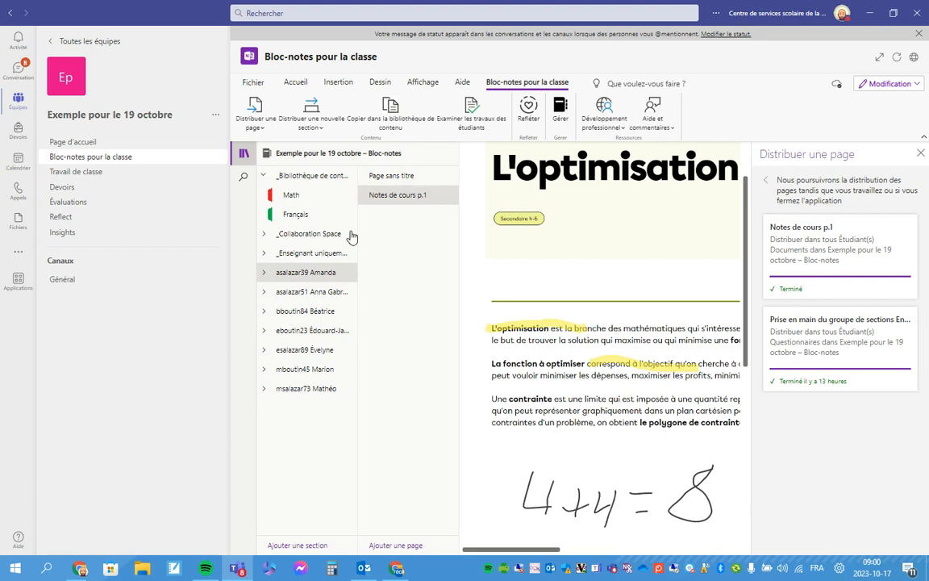
Delete the distributed page Prise en main du groupe de sections Enseignant uniquement from the Questionnaires section of all student notebooks.
click(255, 124)
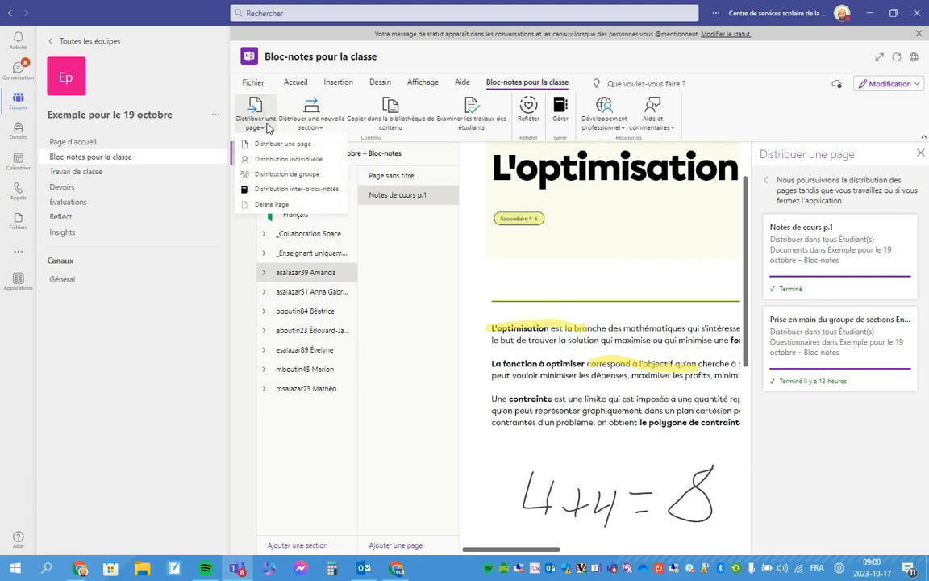
click(274, 205)
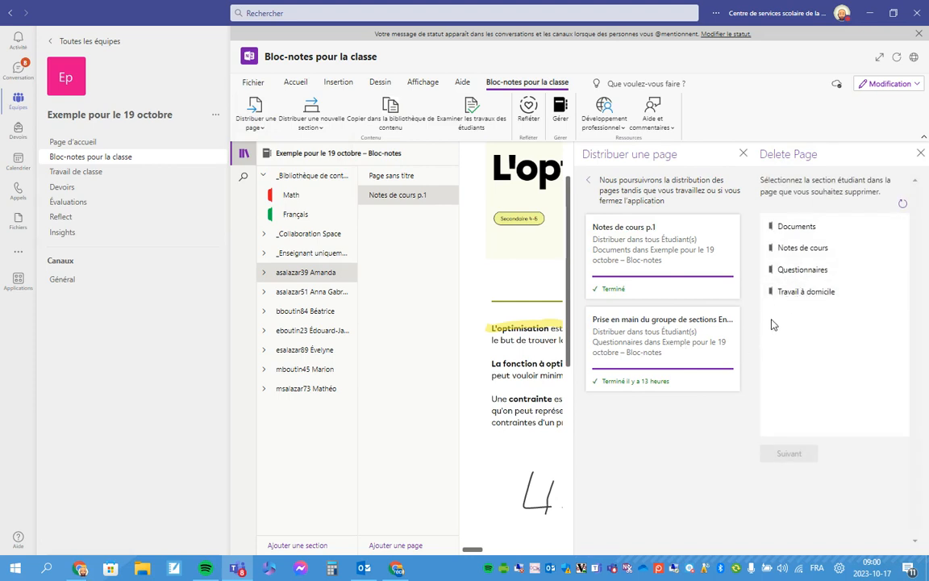
click(756, 271)
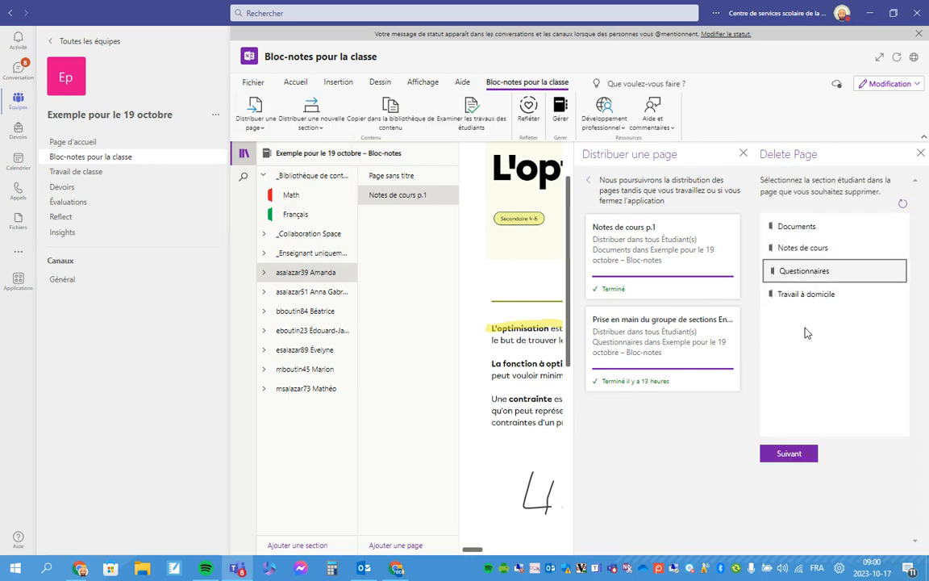
click(810, 457)
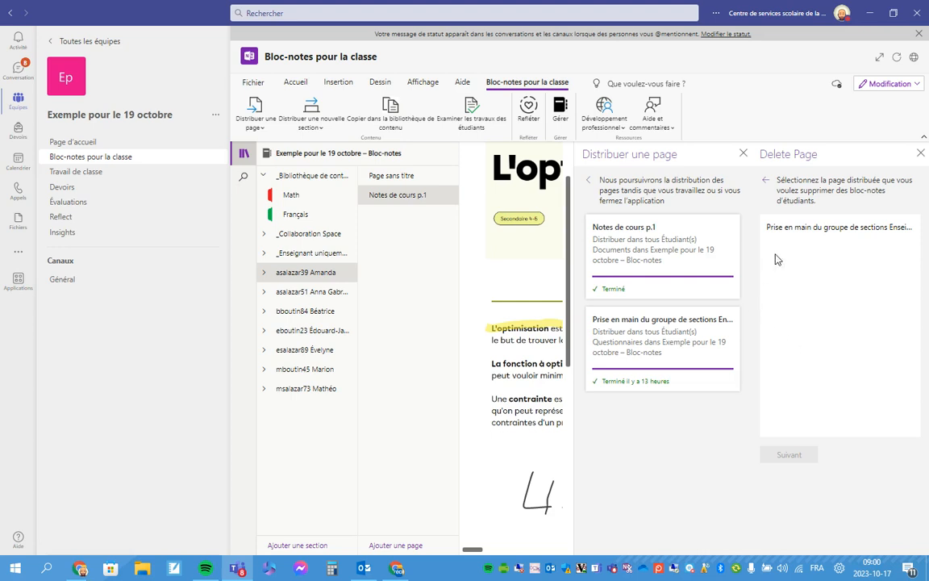
click(779, 229)
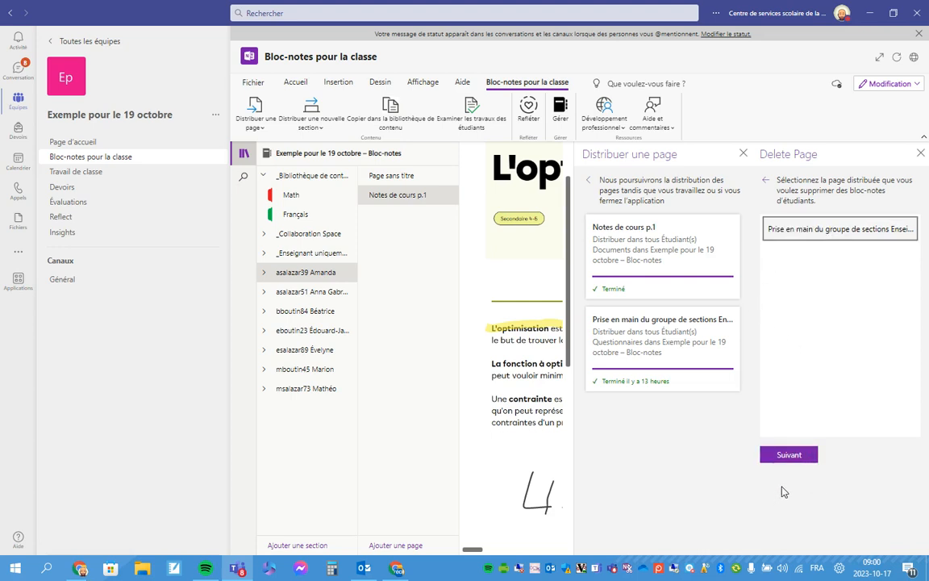
click(792, 458)
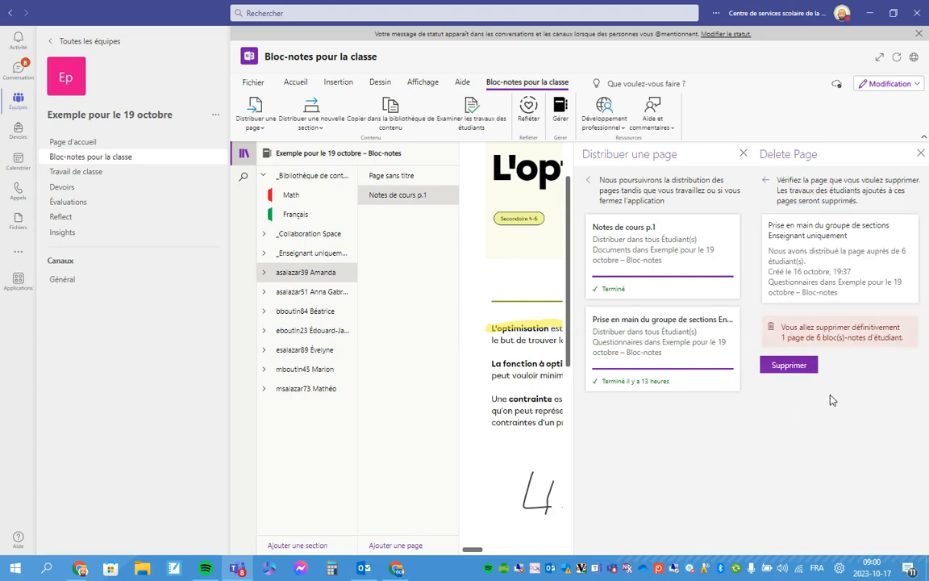
click(787, 364)
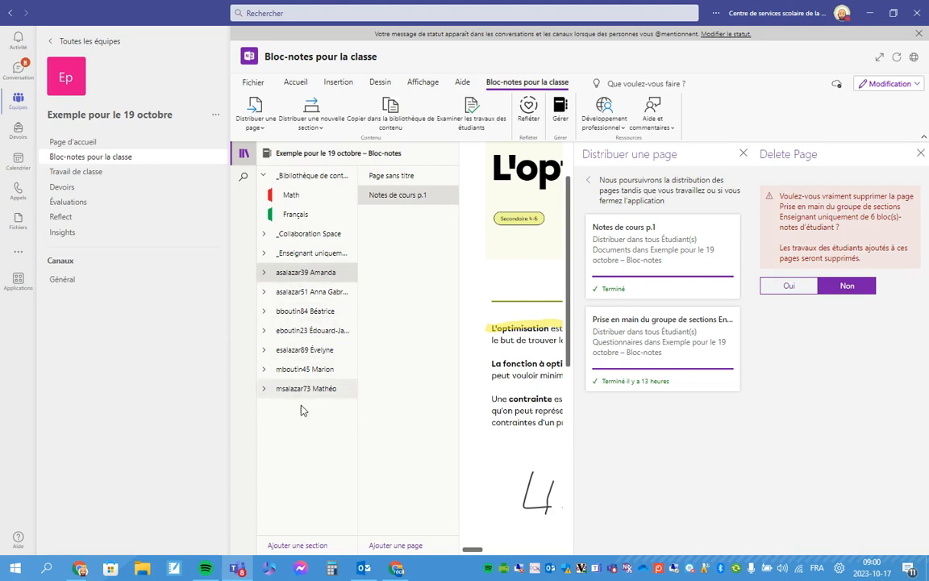
click(791, 287)
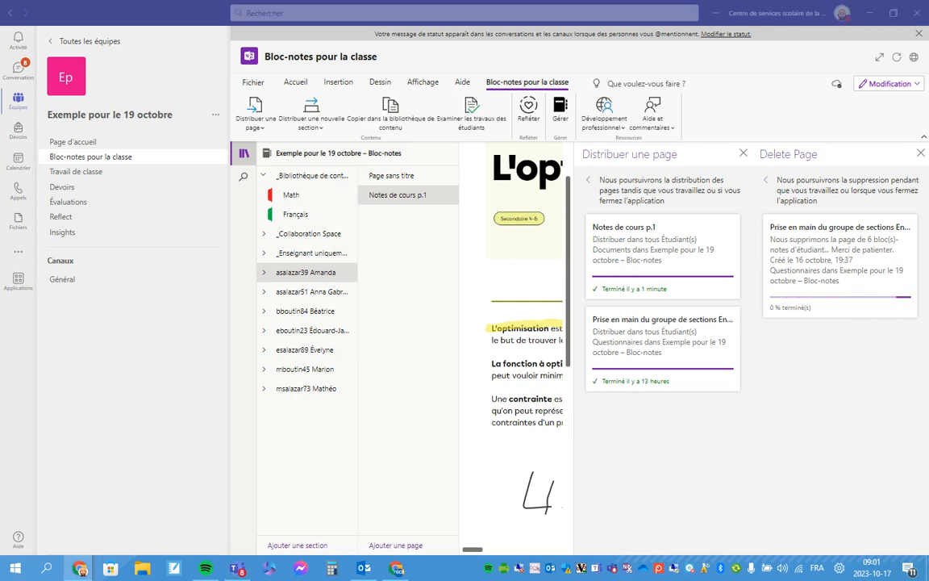
Leave the distribution and deletion status views and close both the page distribution and page deletion panes.
click(767, 181)
click(589, 180)
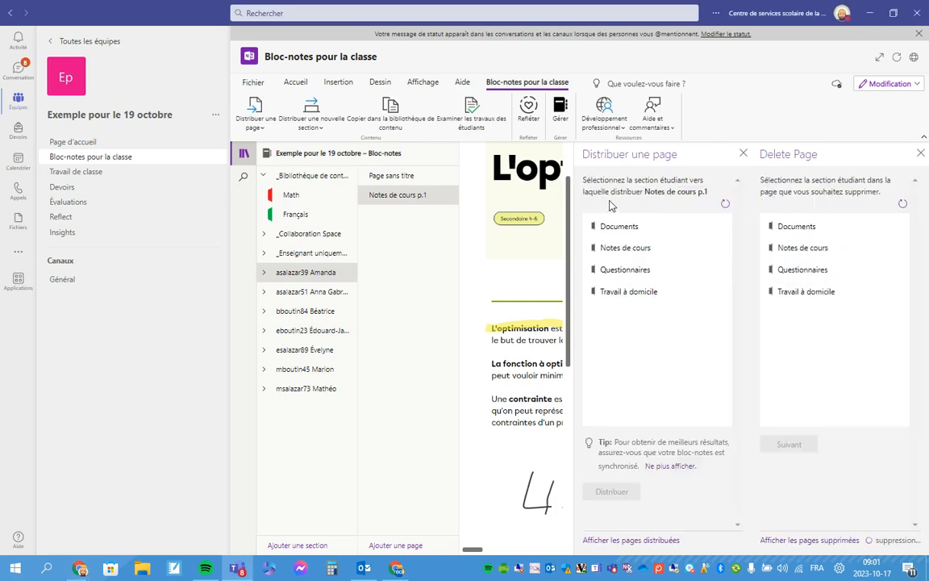
click(743, 154)
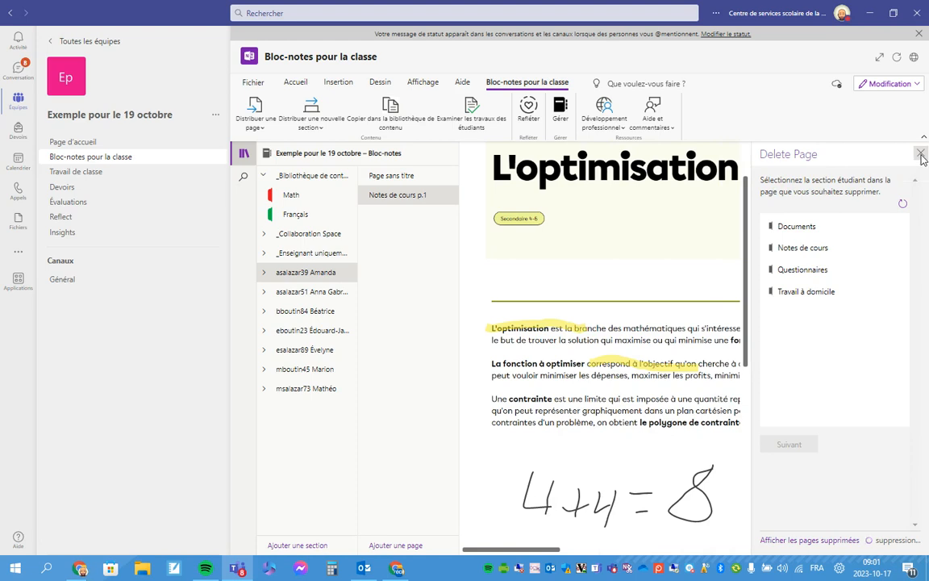
click(920, 155)
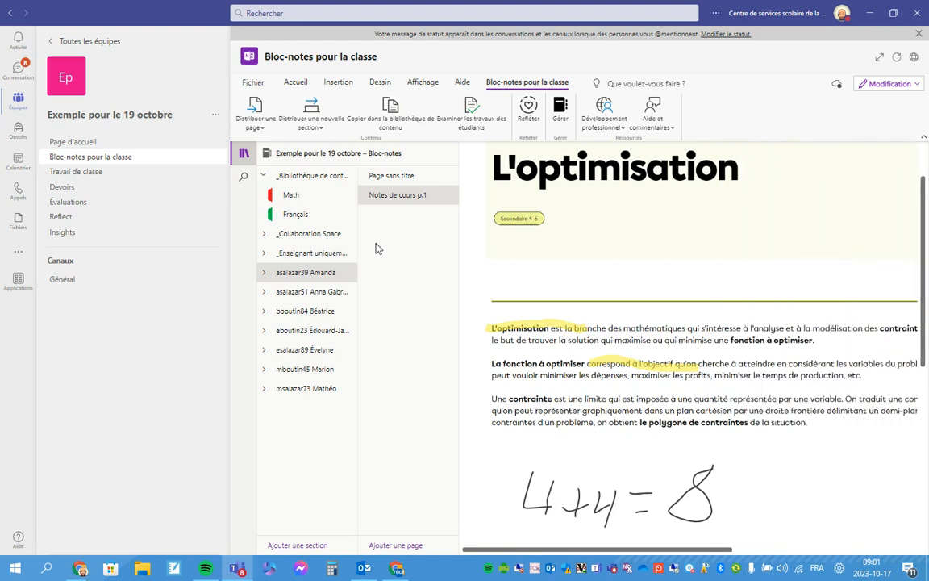
Distribute a new section named Évaluations corrigées to every student's notebook.
click(318, 127)
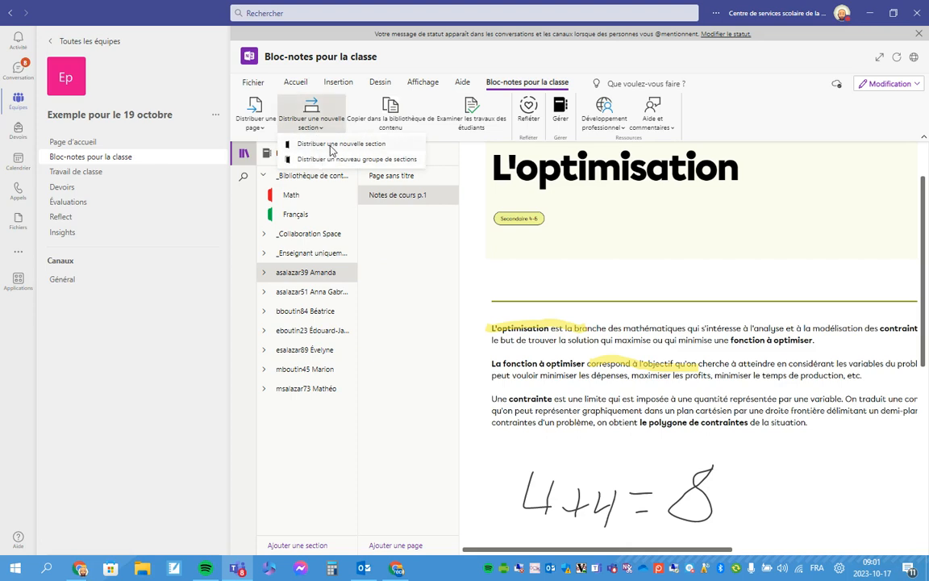
click(331, 145)
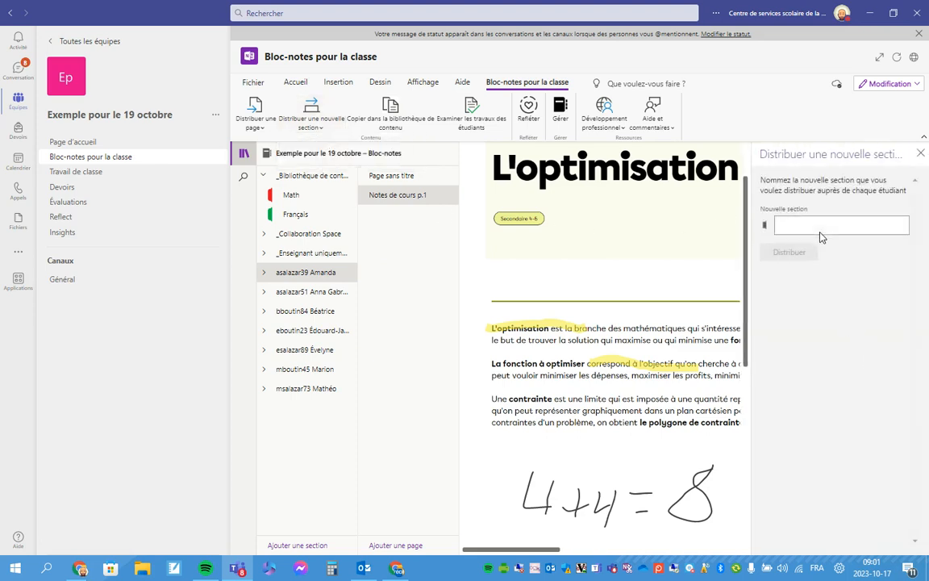
click(819, 228)
text(Évalua)
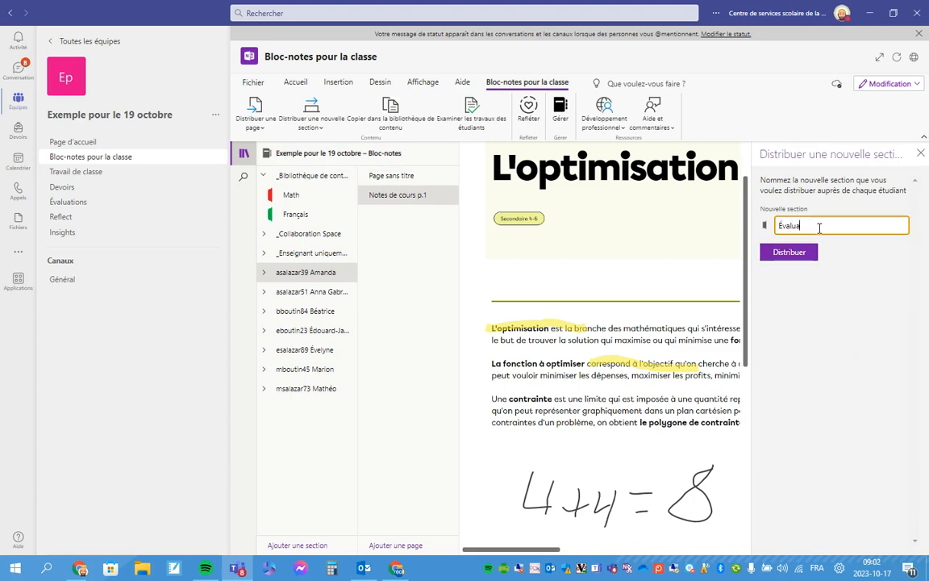
text(tions Corrige)
click(786, 252)
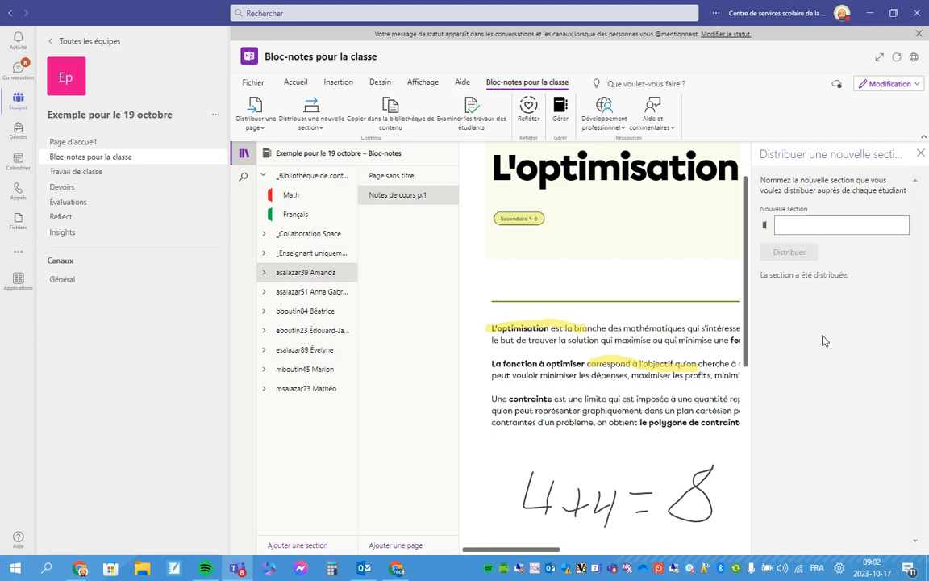
Check the first two students' notebooks for the Évaluations corrigées section and collapse both notebooks again.
click(262, 273)
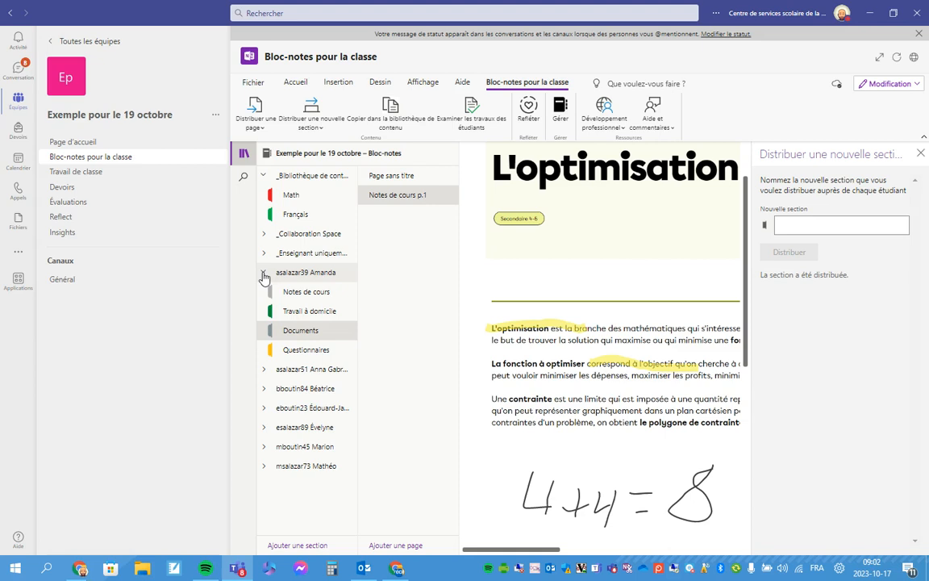
click(263, 370)
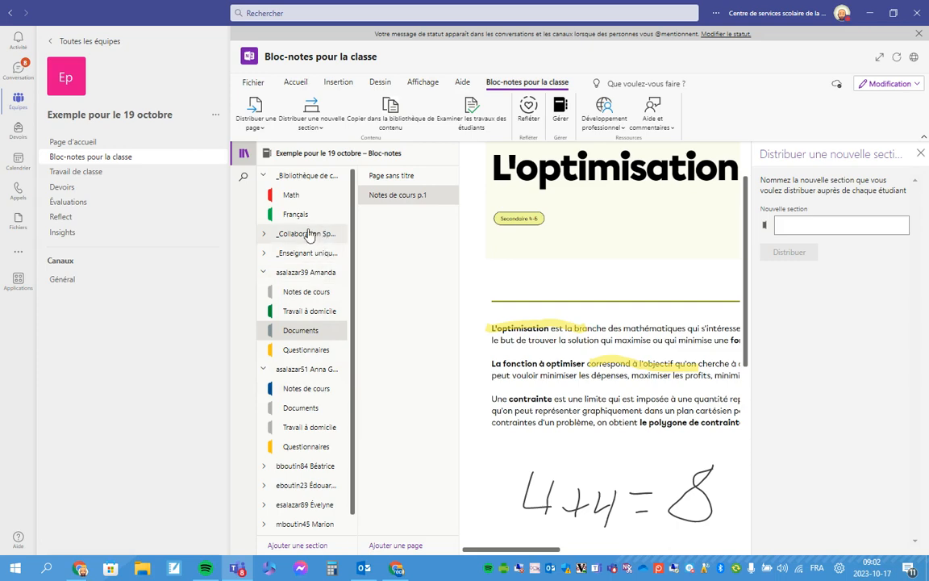
scroll(301, 468, down, 2)
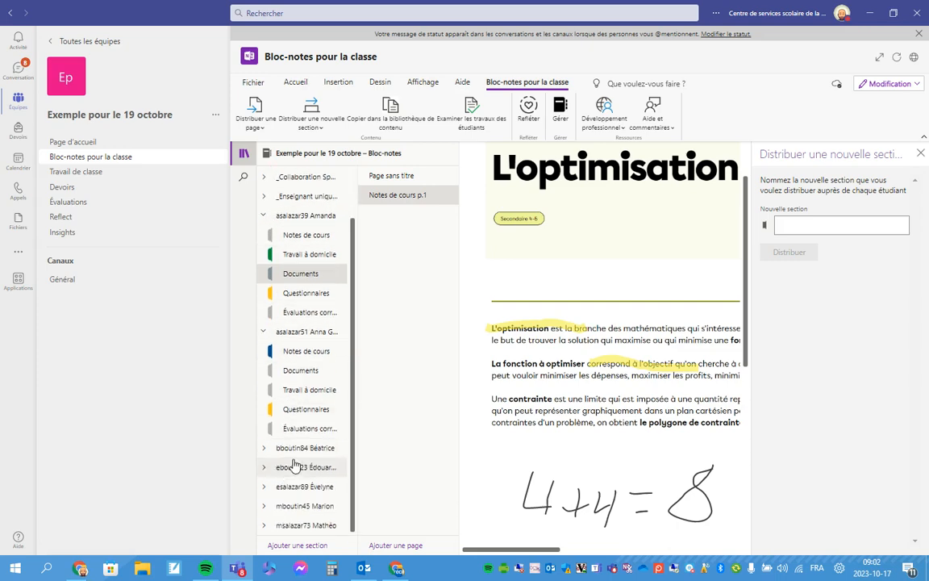
click(300, 431)
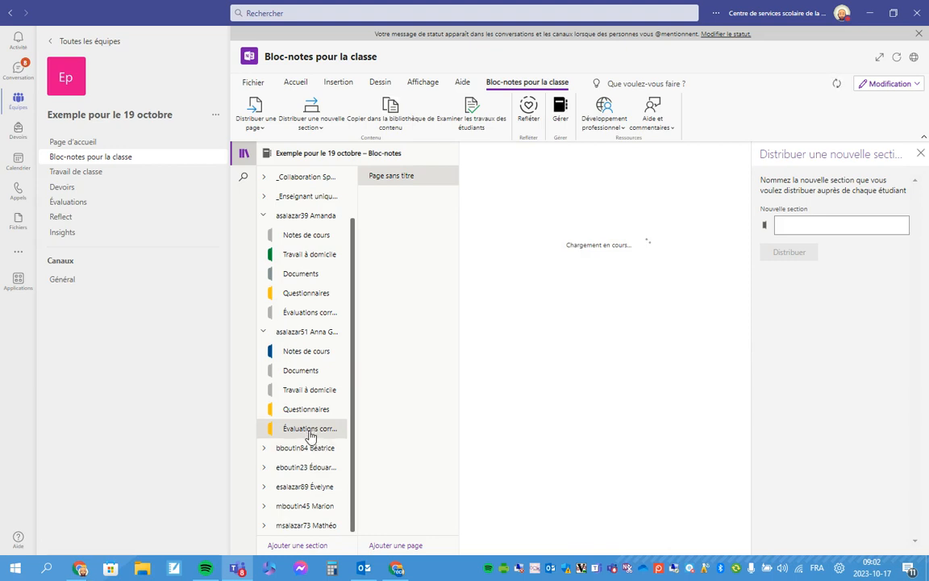
click(263, 331)
click(264, 275)
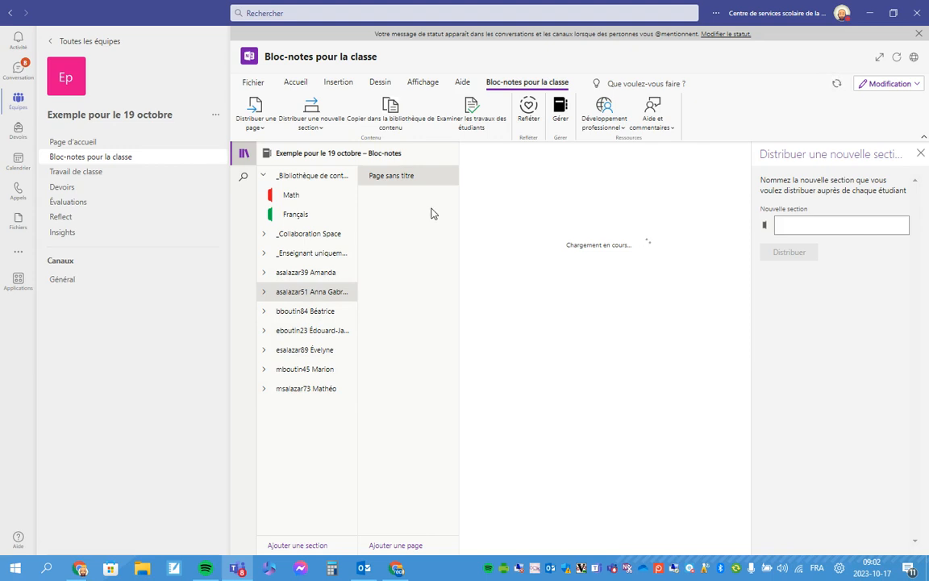
View the destination sections offered for page distribution and close the section and page distribution panes.
click(261, 119)
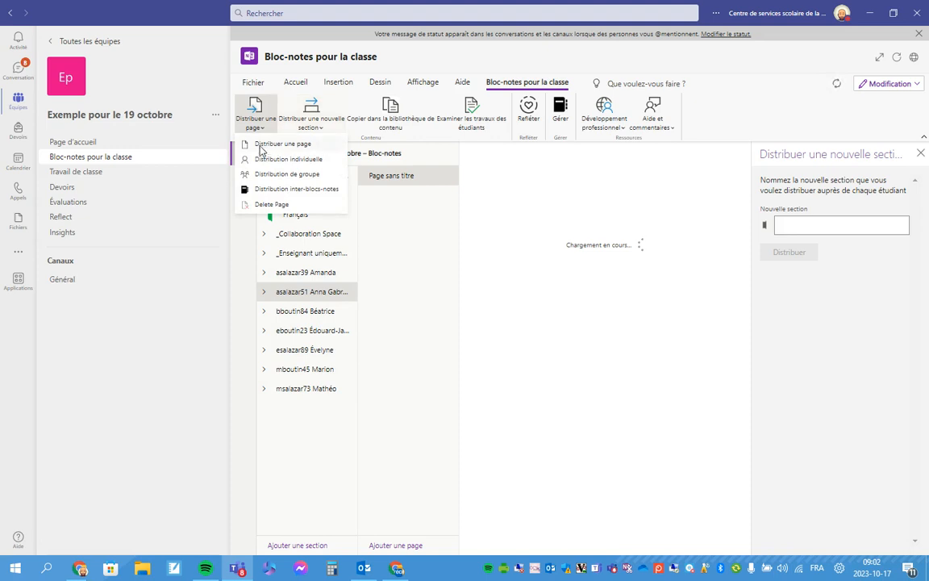
click(262, 145)
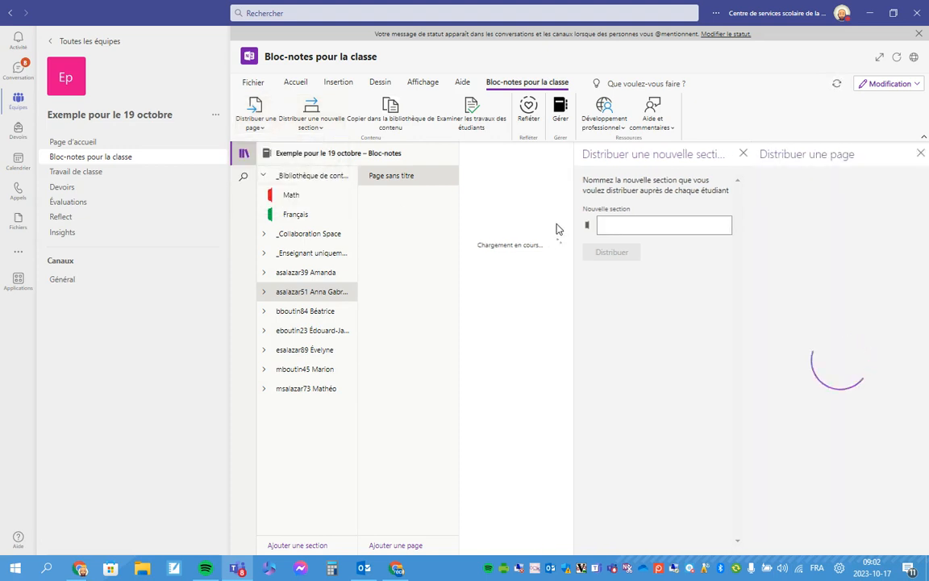
click(743, 153)
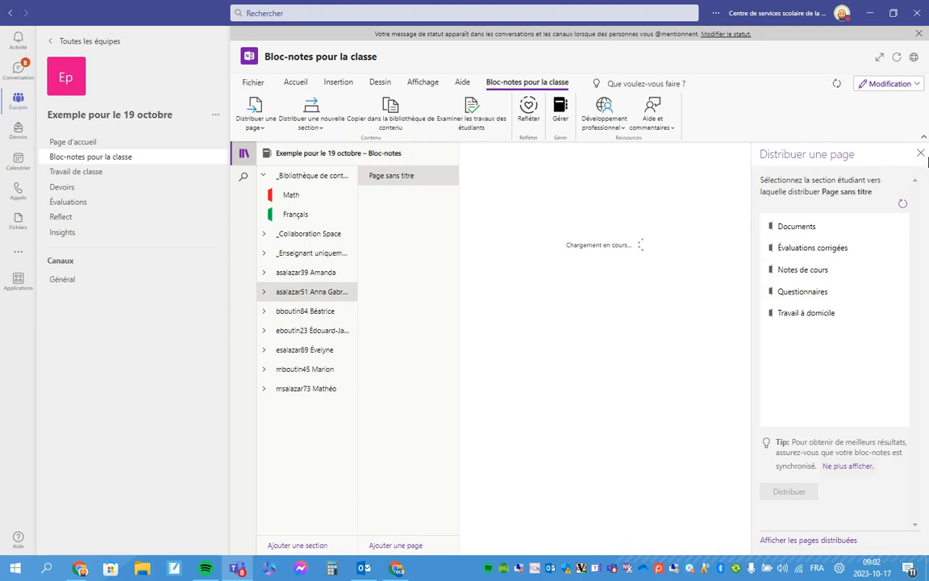
click(921, 152)
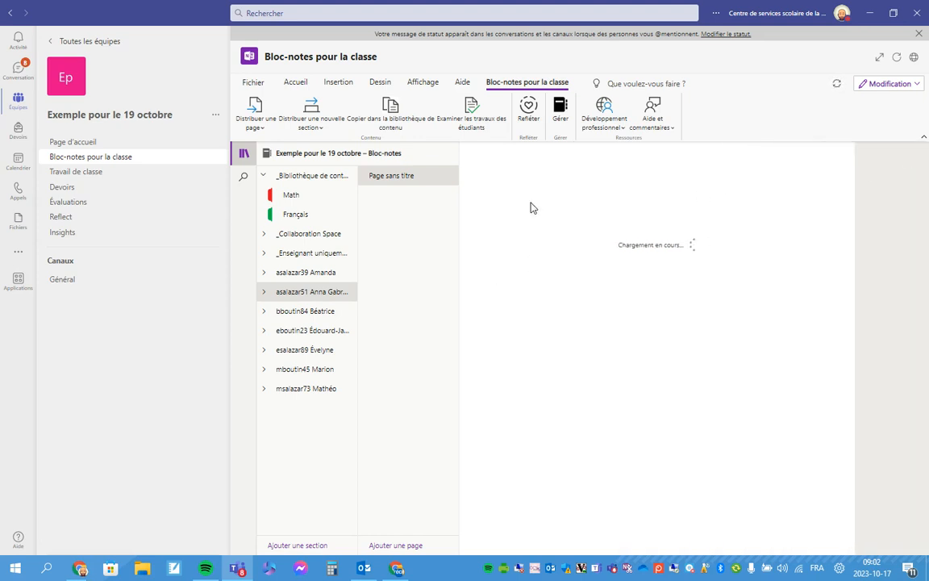
Open Quizz #1 in the Math section of the teacher-only space.
click(265, 254)
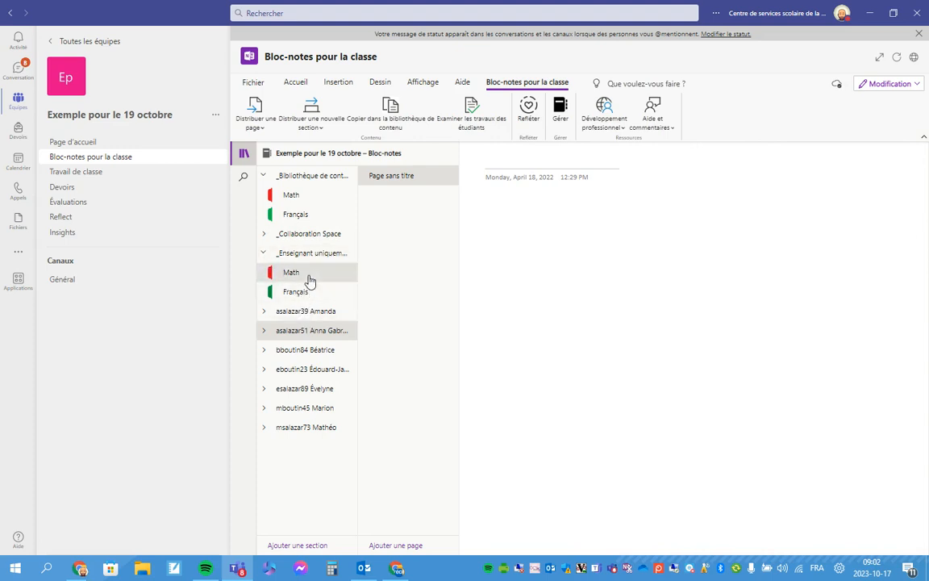
click(310, 278)
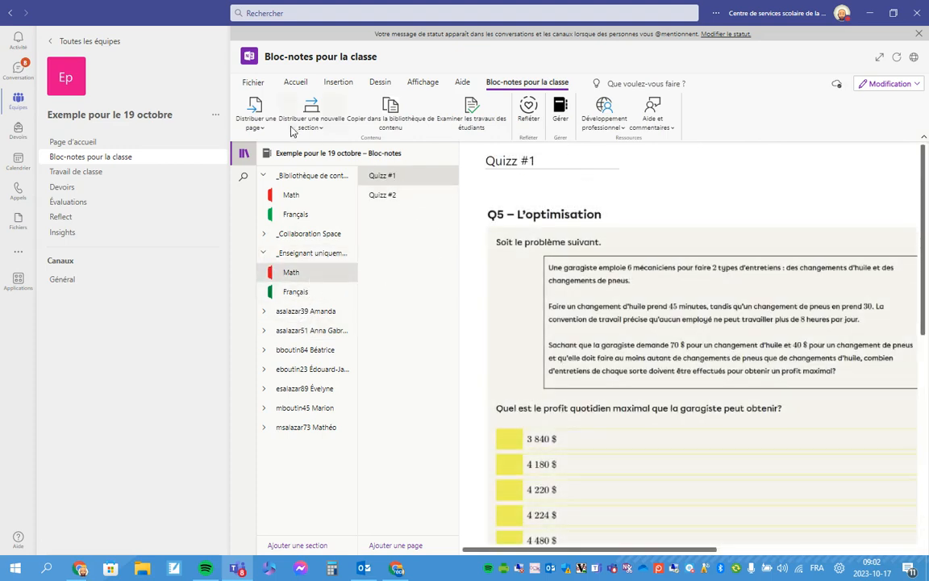
click(255, 121)
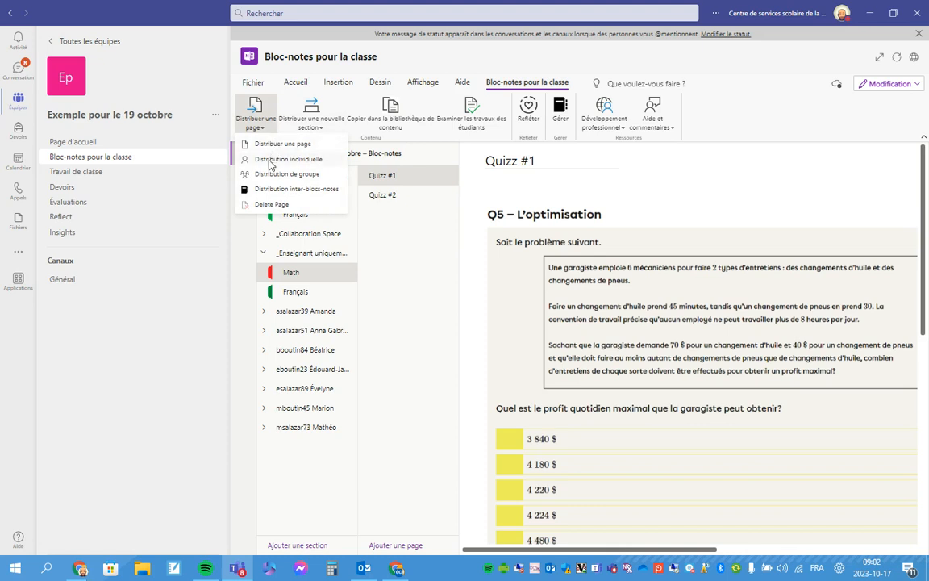
click(270, 162)
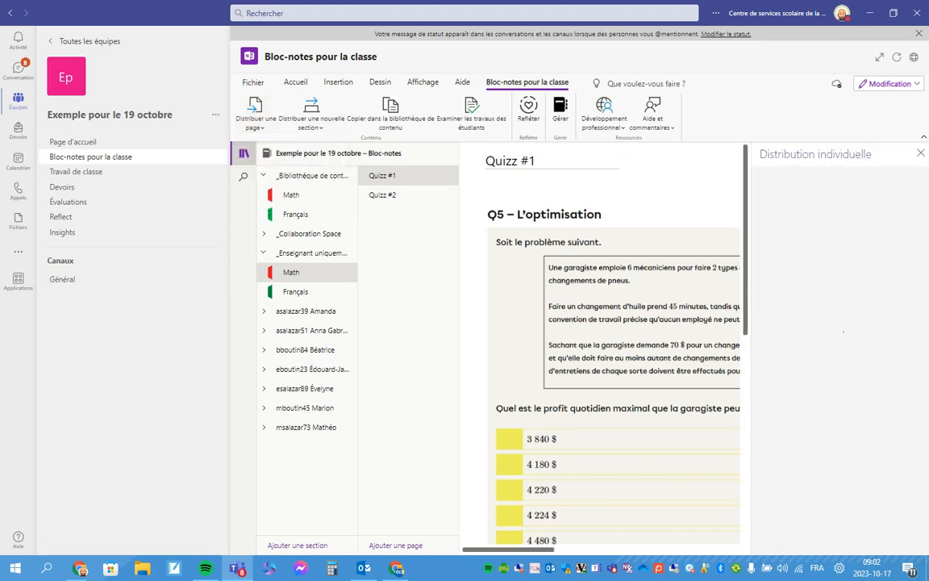
click(920, 153)
Distribute Quizz #1 to the Questionnaires section of every student's notebook and close the distribution pane.
click(270, 129)
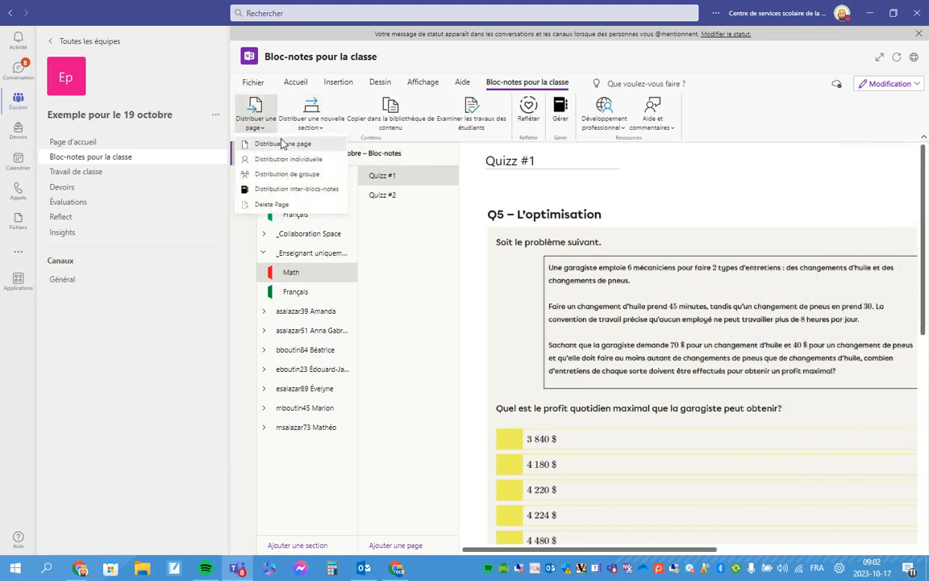
click(284, 141)
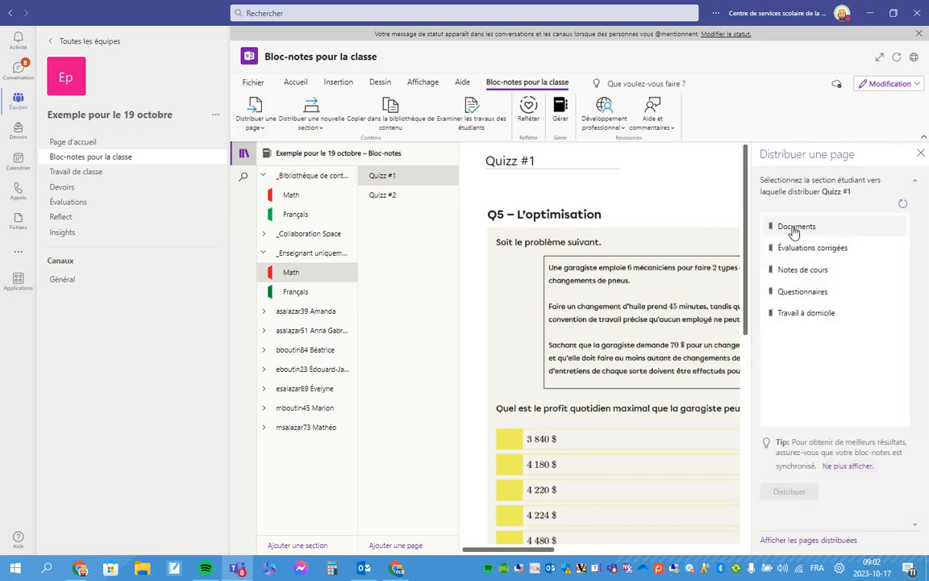
click(780, 295)
click(794, 496)
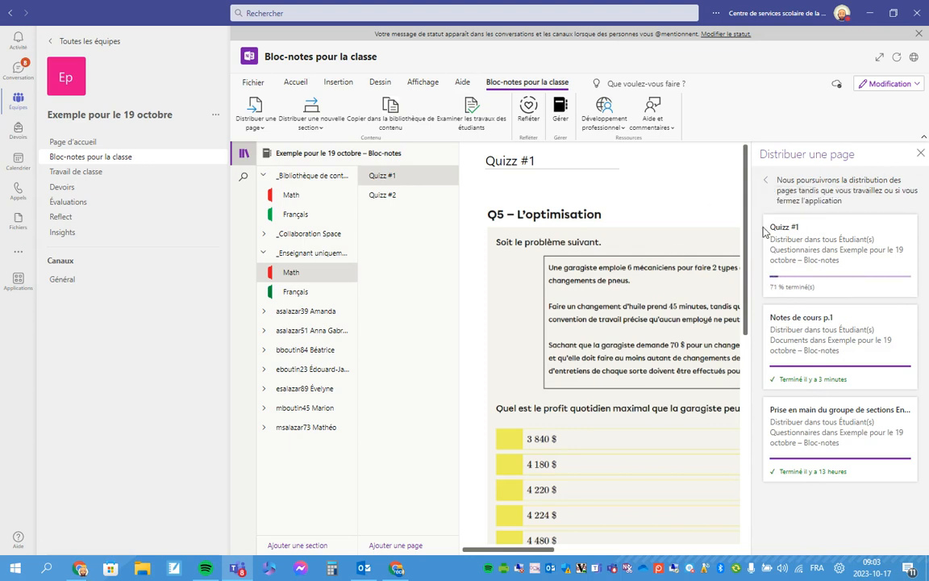
click(766, 180)
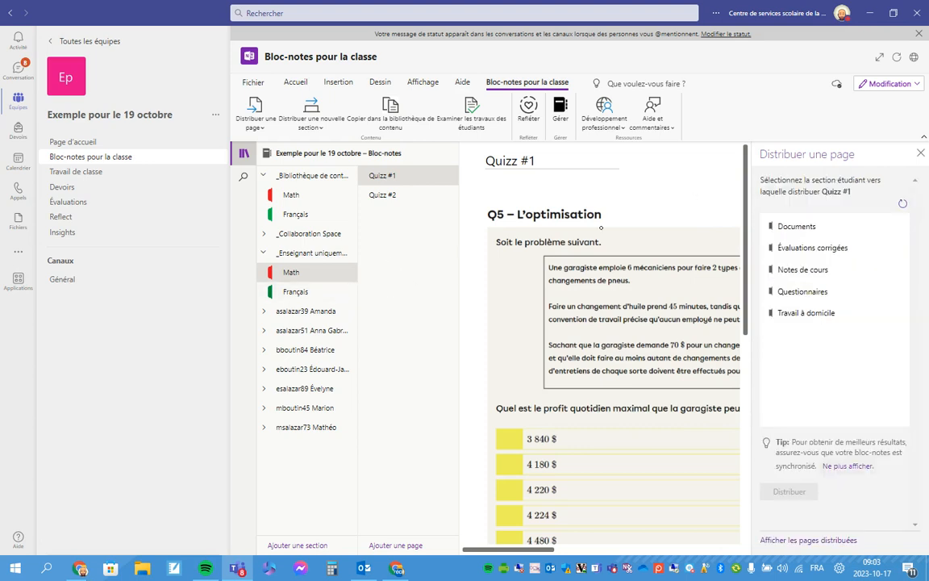
click(920, 153)
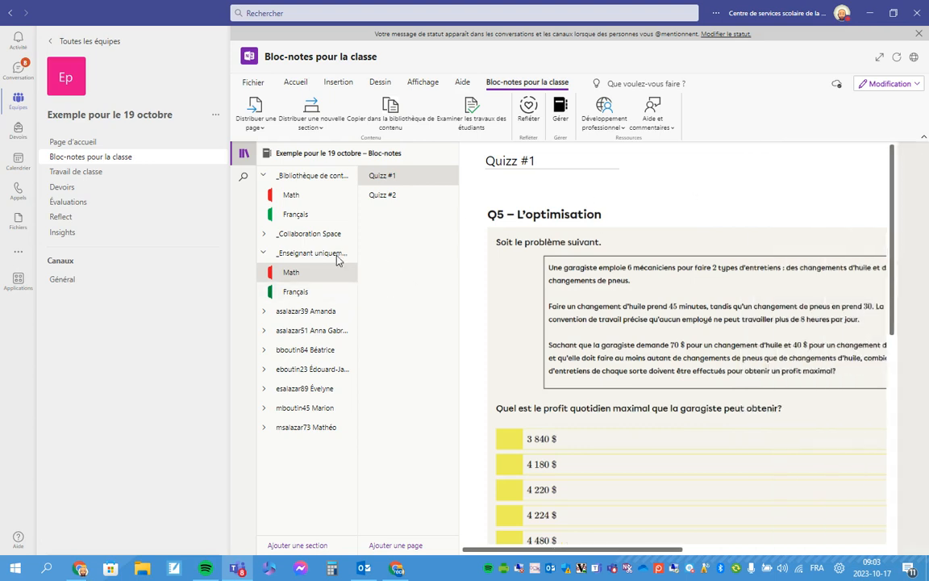
Check the distributed Quizz #1 page in the Questionnaires section of the first student's notebook.
click(265, 311)
click(297, 393)
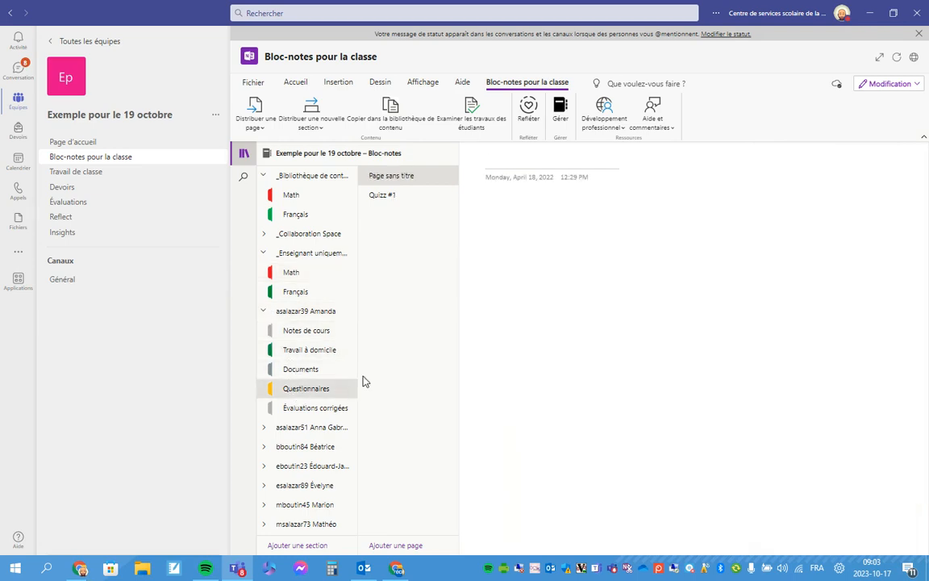
click(386, 196)
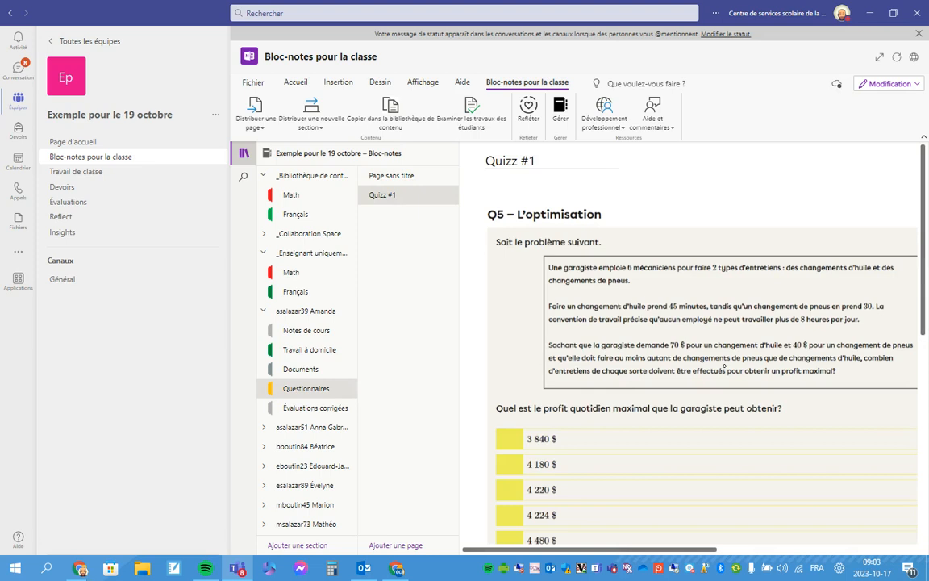
scroll(726, 362, down, 1)
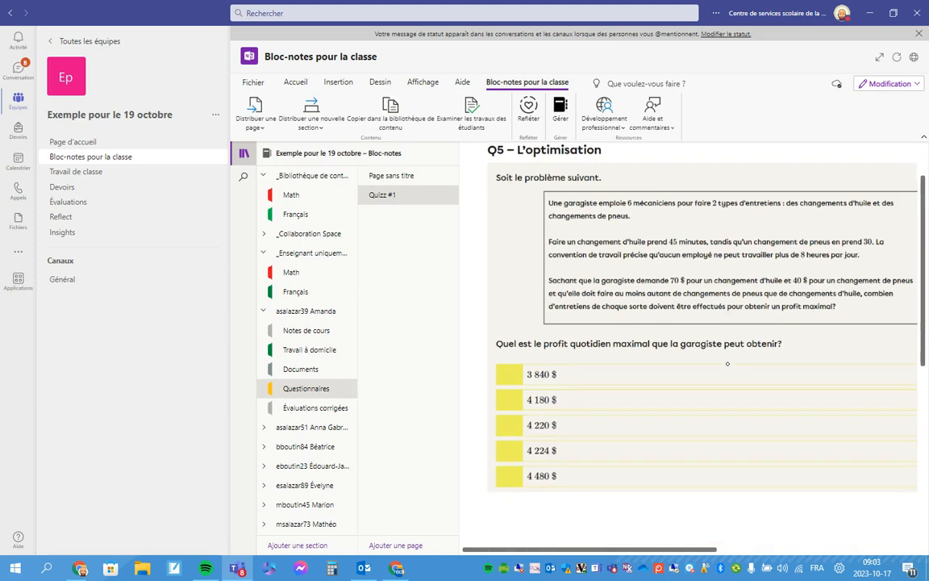
scroll(694, 367, up, 1)
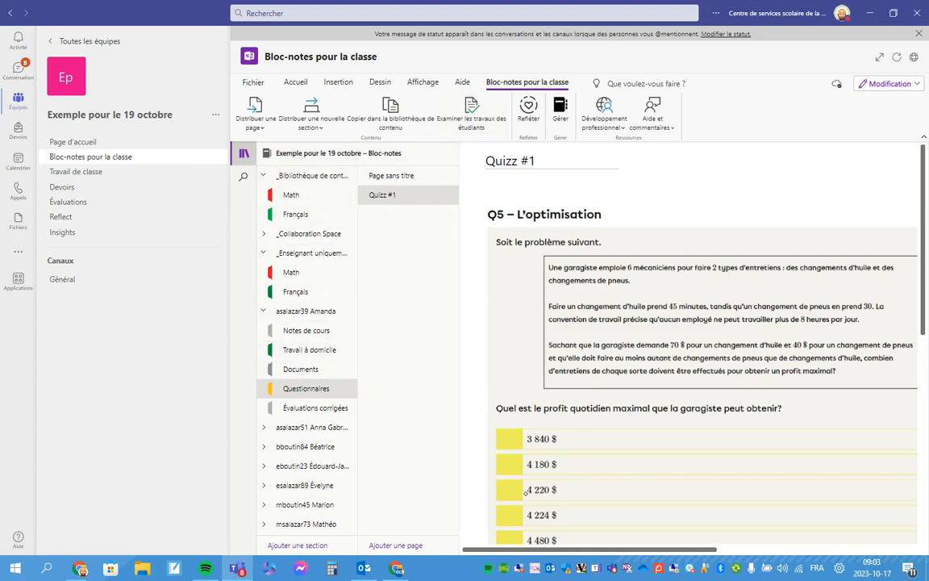
Start reviewing student work for the Quizz #1 page in the Questionnaires section.
click(472, 117)
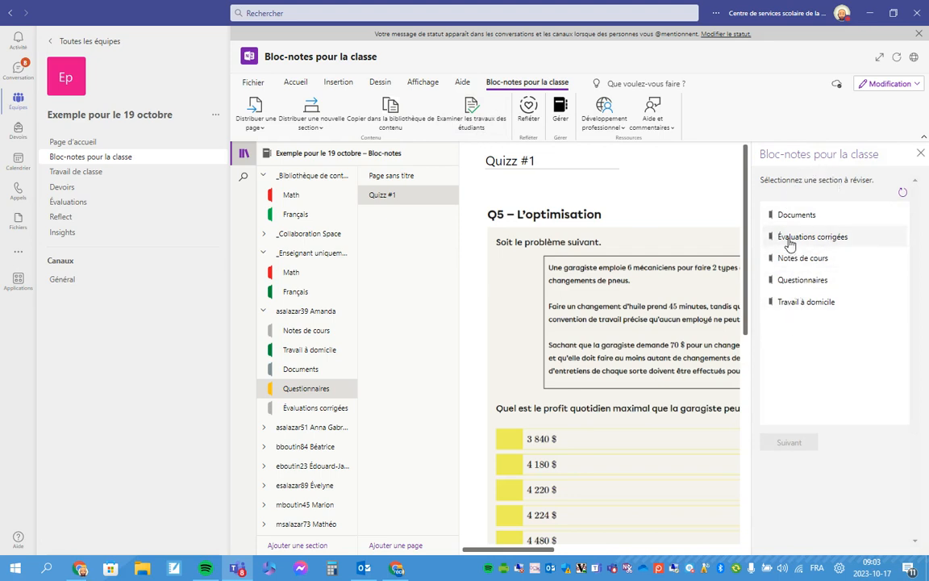
click(781, 280)
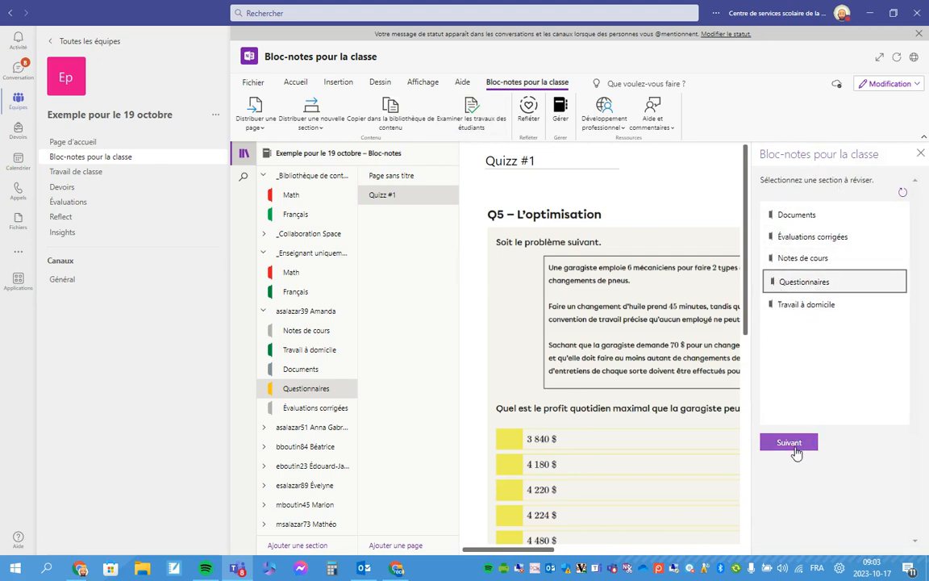
click(796, 450)
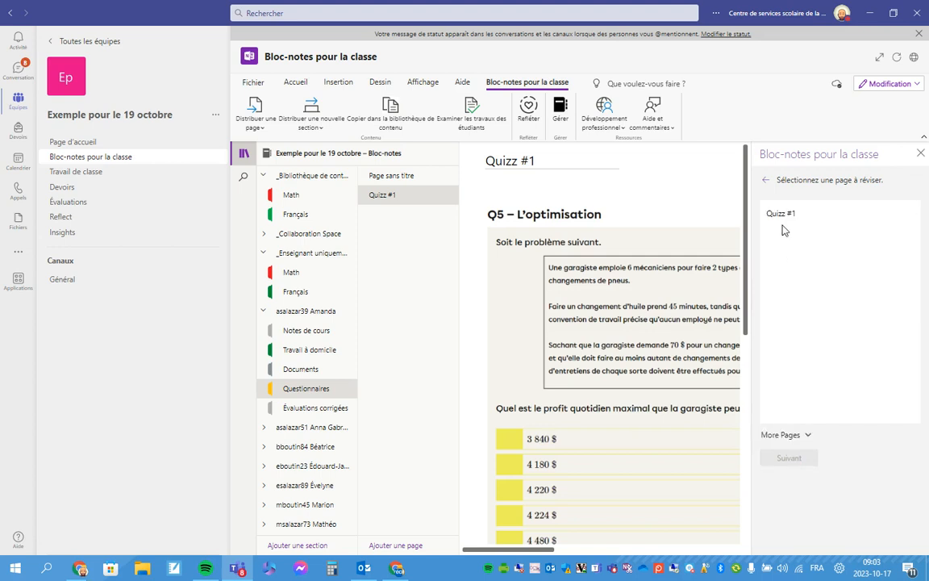
click(782, 215)
click(783, 458)
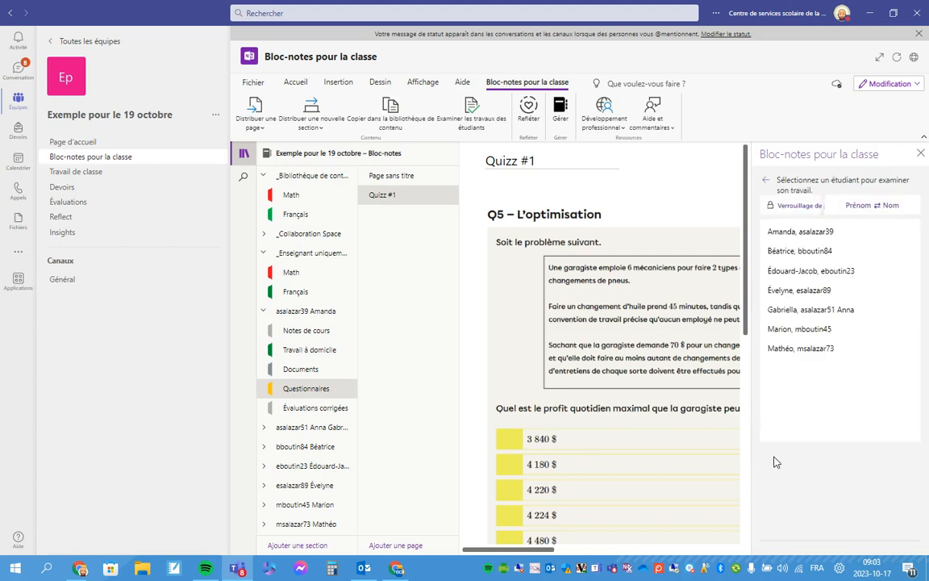
Go through the review list from the first student to the last to view each one's copy of Quizz #1.
click(823, 232)
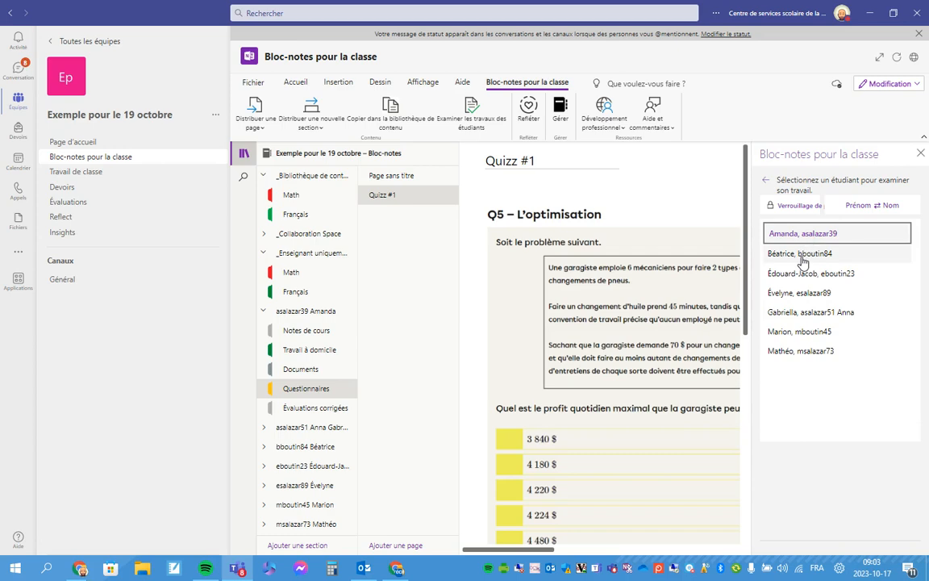
click(803, 258)
click(803, 275)
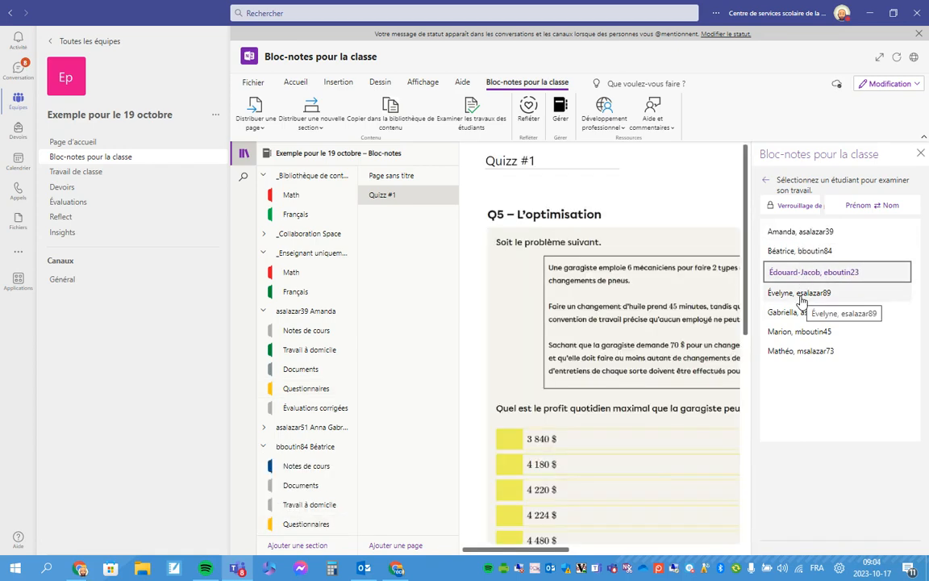
click(801, 295)
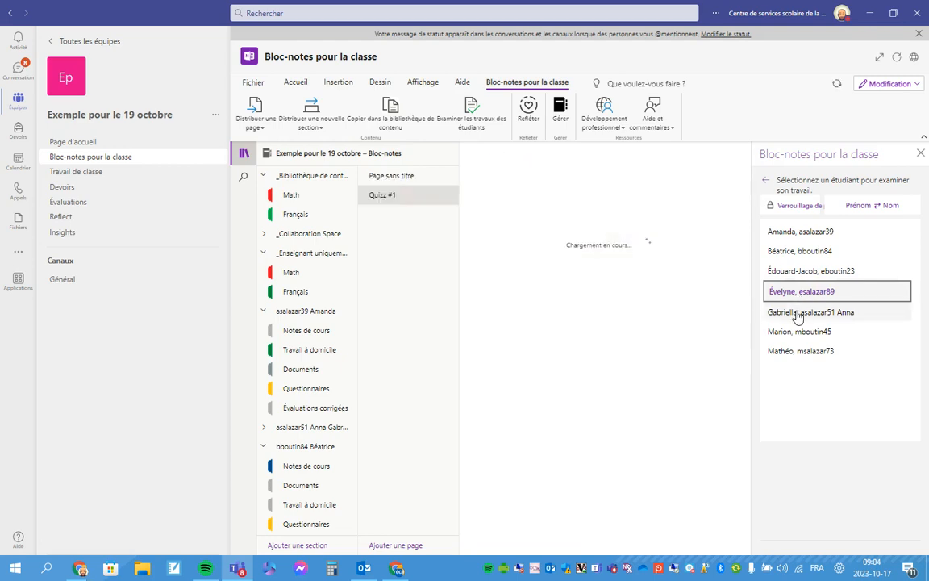
click(801, 312)
click(794, 332)
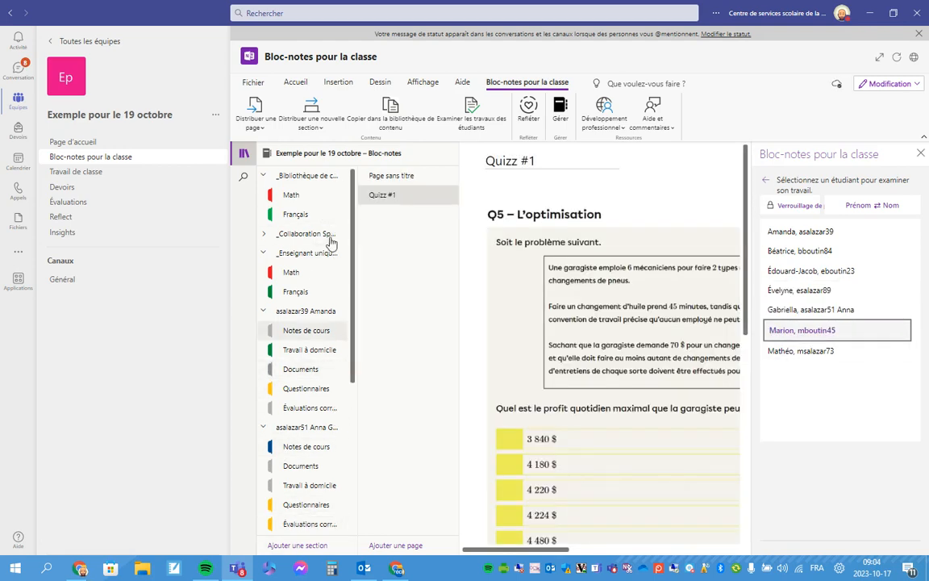
click(820, 351)
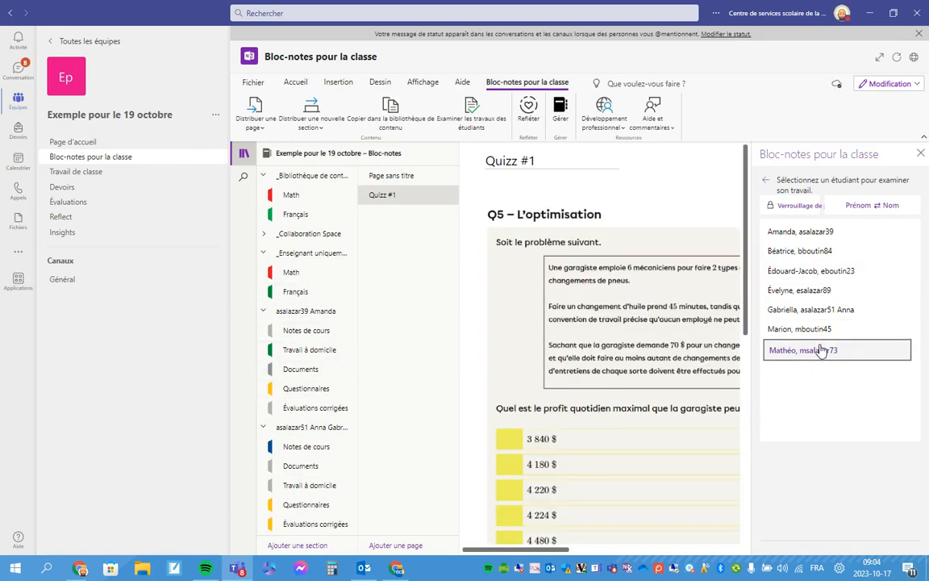
Lock the Quizz #1 page for all students and apply the change.
click(794, 205)
click(803, 206)
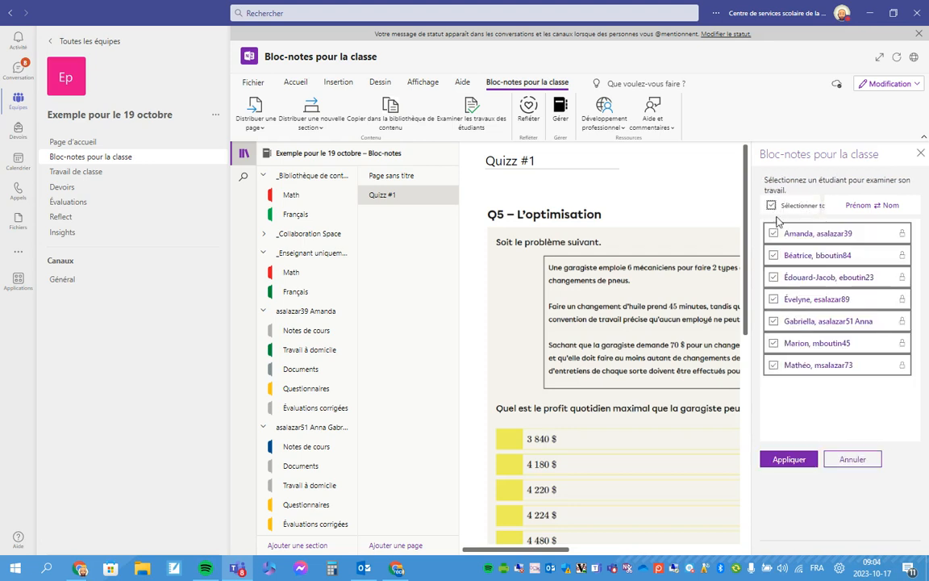
click(790, 459)
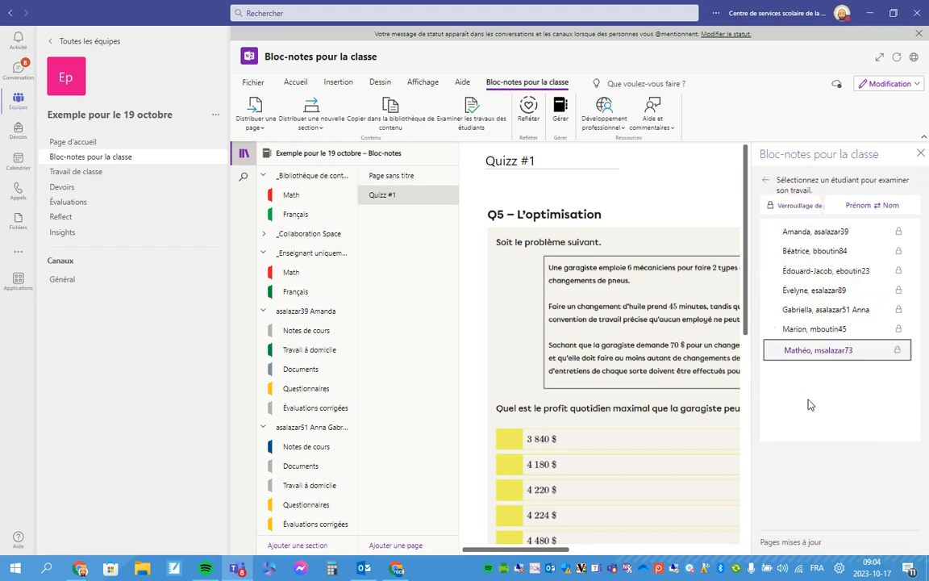
Remove the Quizz #1 page lock for all students, apply it and return to the page selection.
click(815, 208)
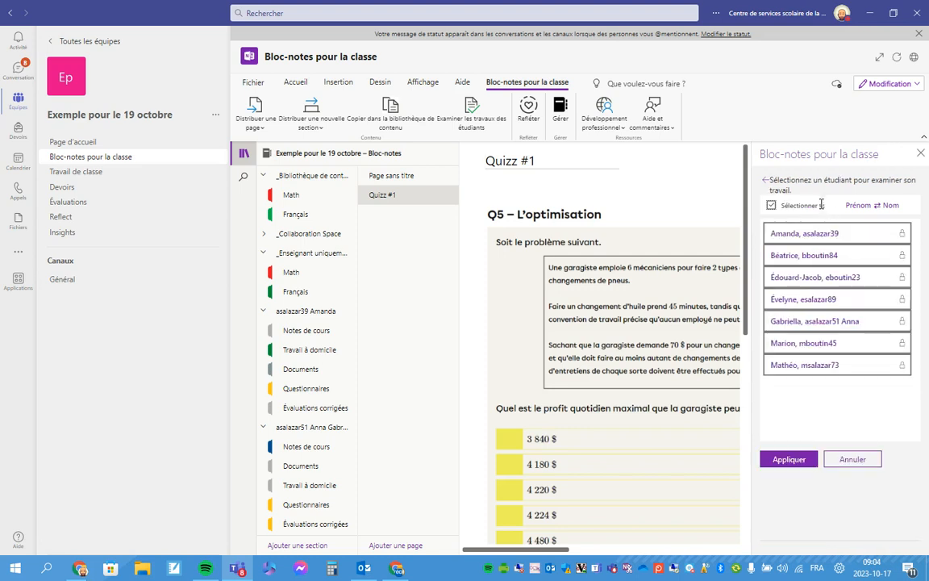
double_click(798, 204)
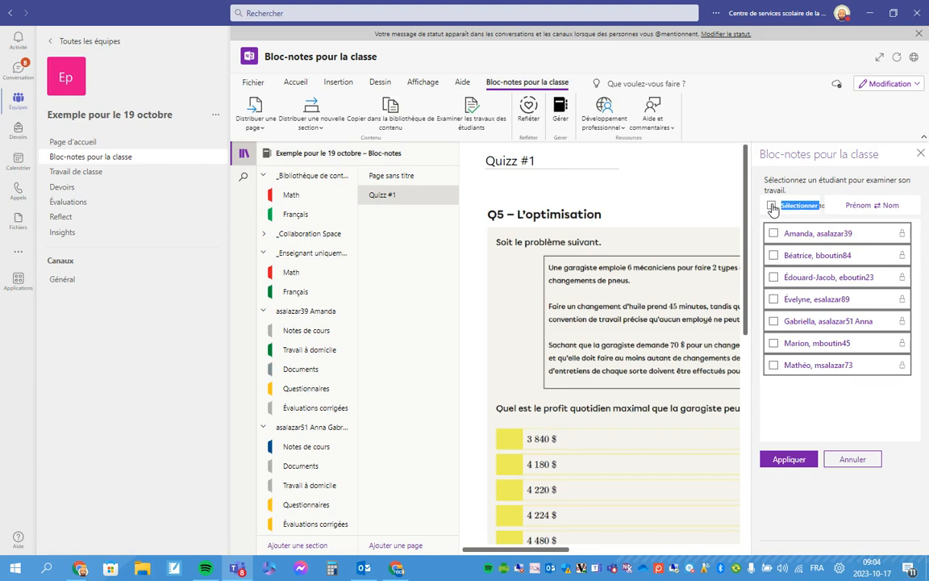
click(781, 462)
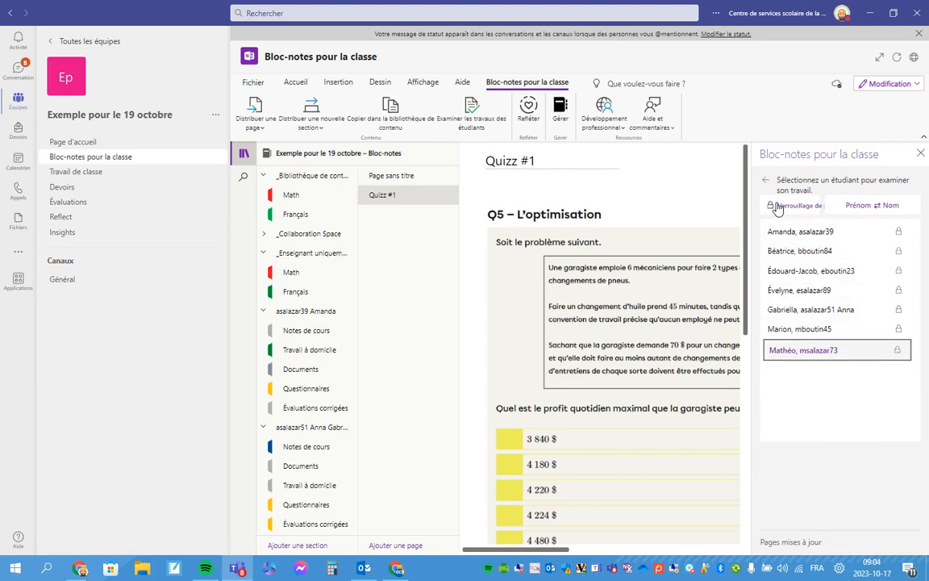
click(765, 181)
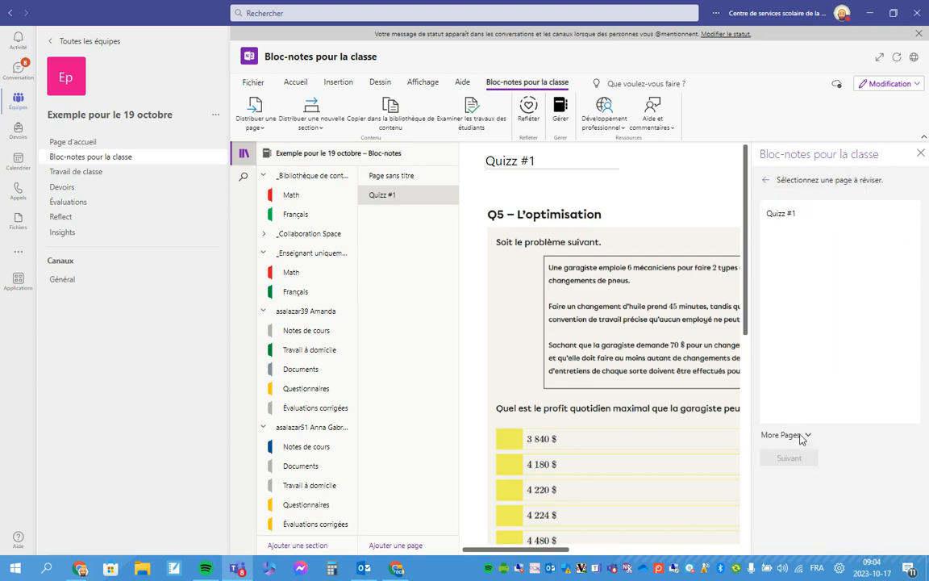